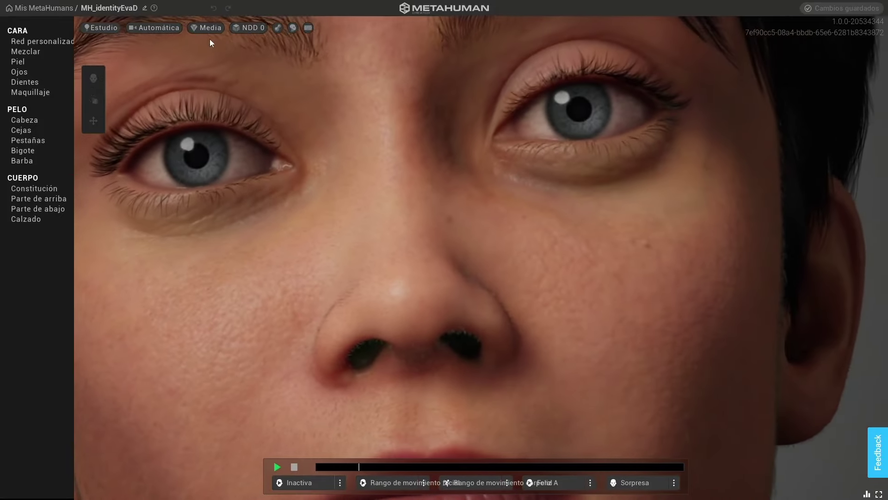
# Raise the viewport render quality from Media to Épico (con trazado de rayos).
pyautogui.click(205, 29)
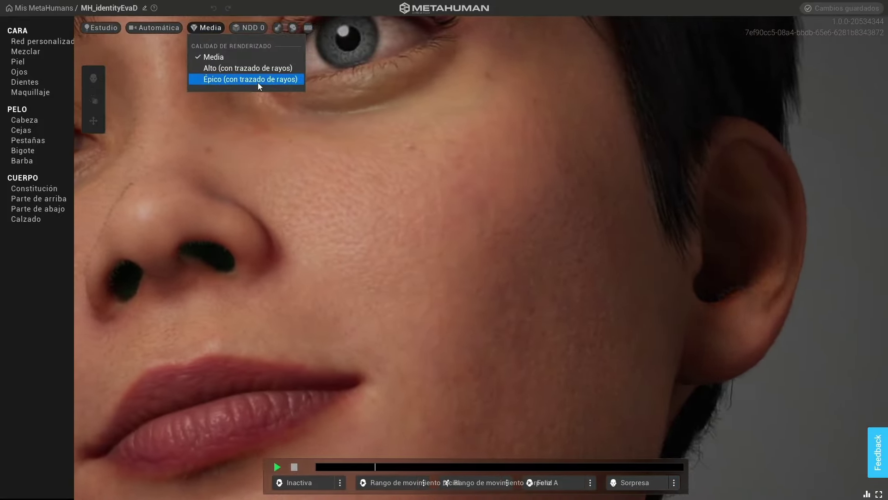
pyautogui.click(257, 80)
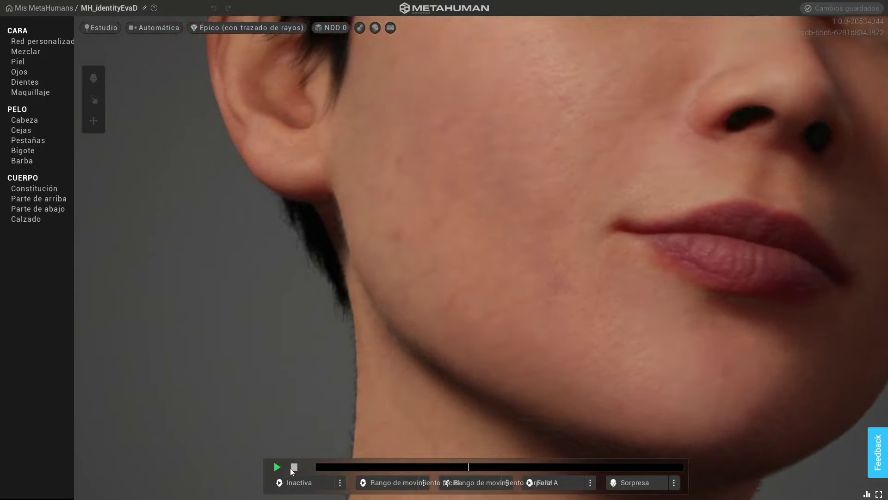
# Stop and rewind the preview animation, then orbit and zoom toward the cheek and ear.
pyautogui.click(290, 468)
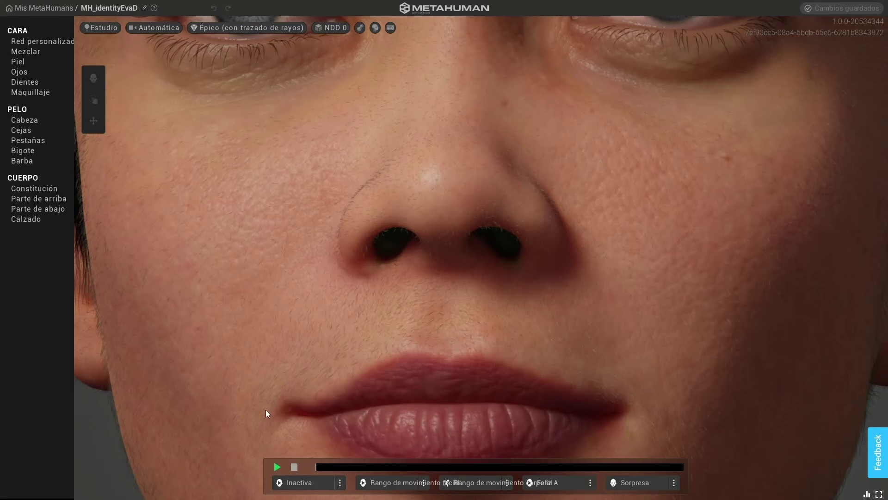
pyautogui.moveTo(291, 354); pyautogui.dragTo(402, 332)
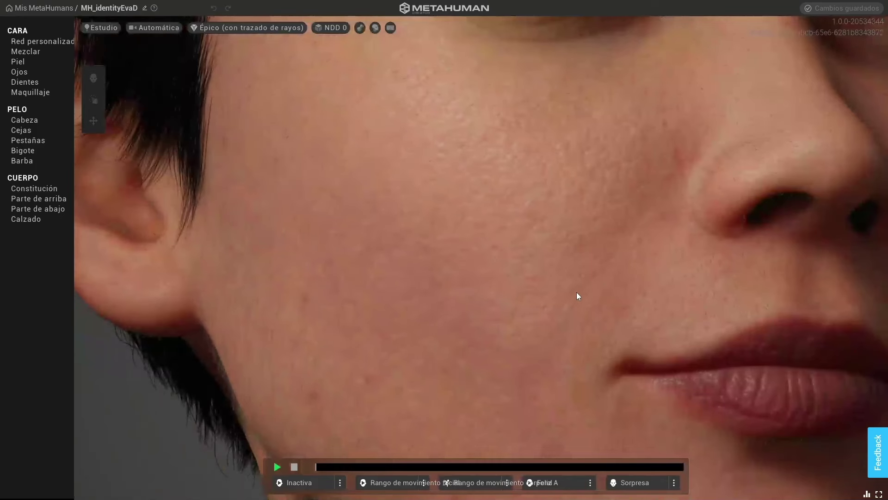
pyautogui.scroll(-2, 578, 296)
pyautogui.scroll(-3, 665, 312)
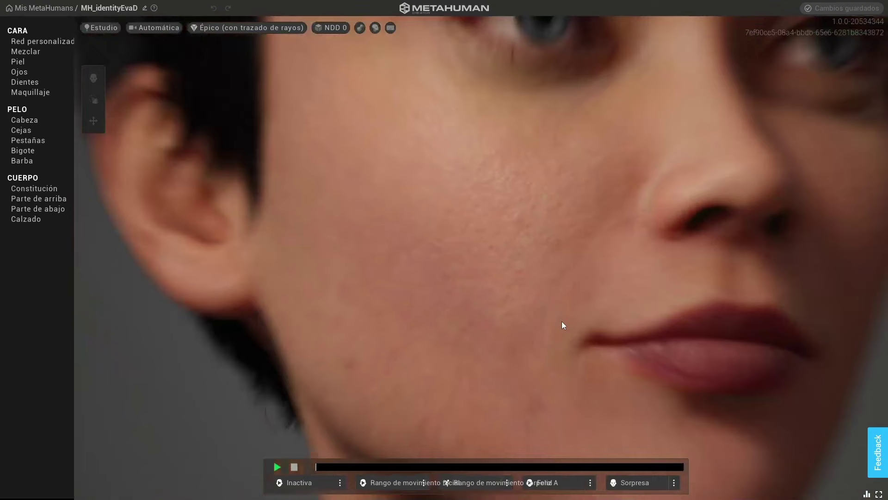
pyautogui.scroll(-3, 583, 316)
pyautogui.scroll(-3, 612, 305)
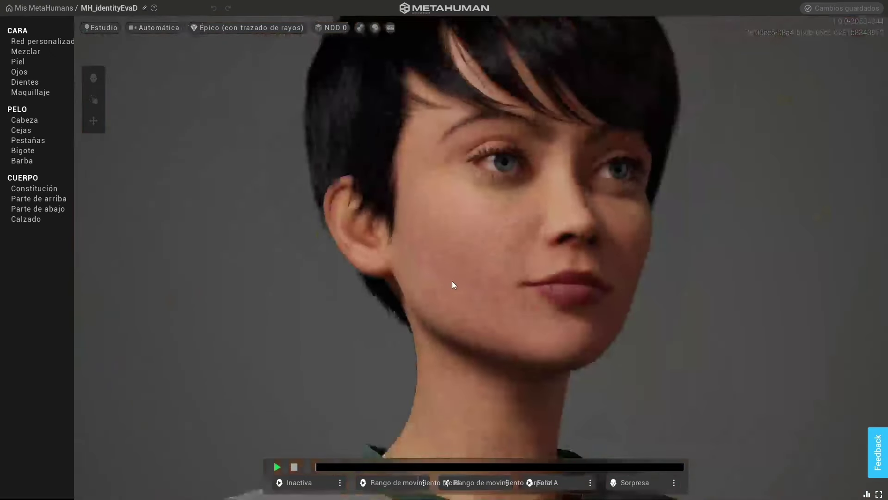
pyautogui.scroll(3, 454, 283)
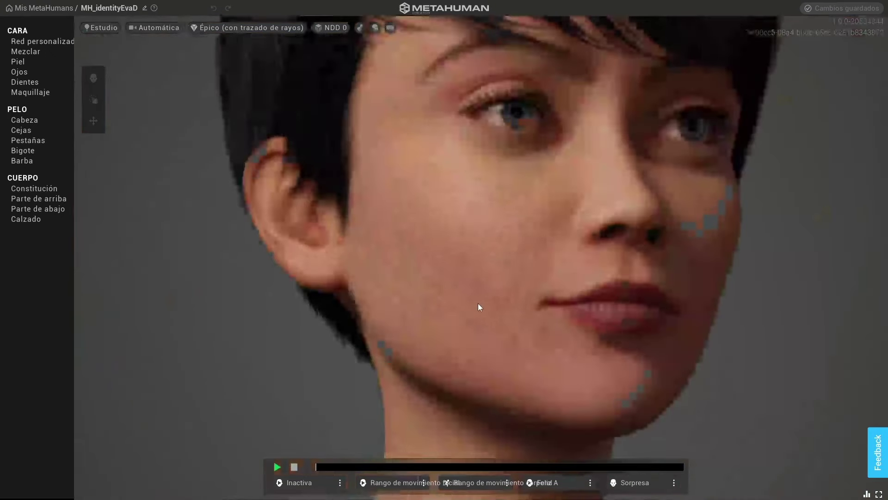
pyautogui.scroll(-2, 479, 303)
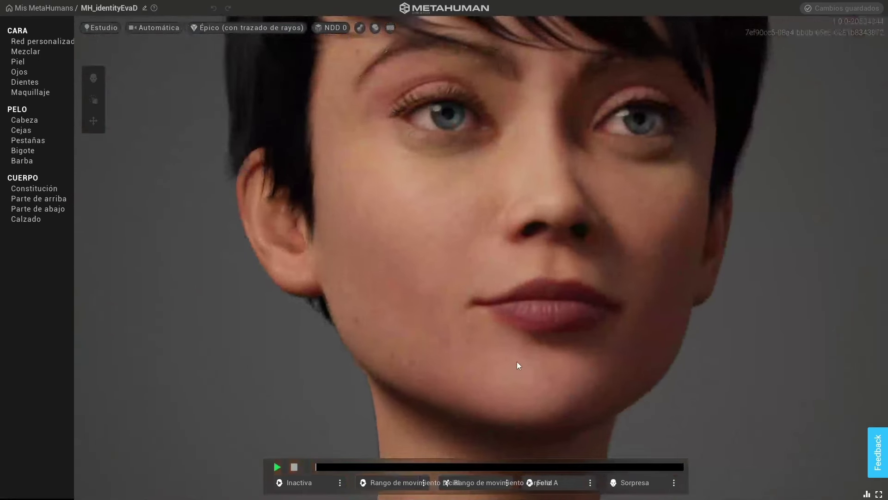
# Turn the head to face front, adjust zoom, then orbit to a slightly turned view.
pyautogui.moveTo(517, 365); pyautogui.dragTo(538, 333)
pyautogui.scroll(-3, 537, 330)
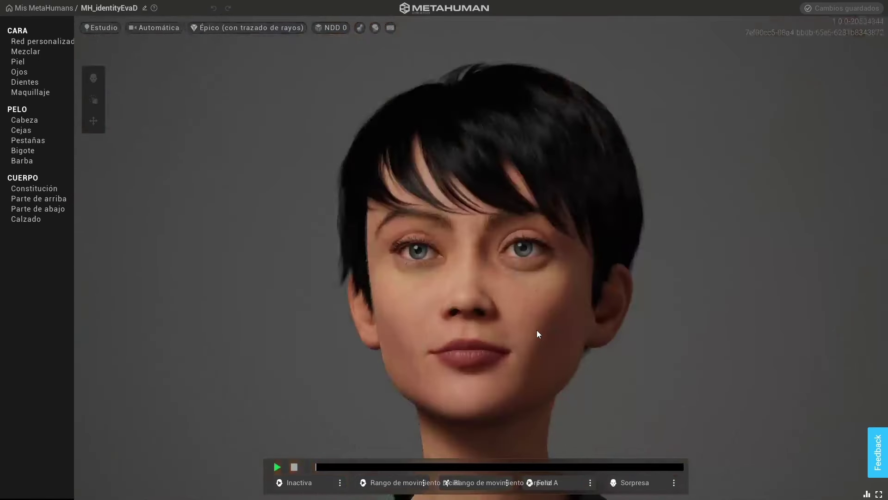
pyautogui.scroll(1, 537, 329)
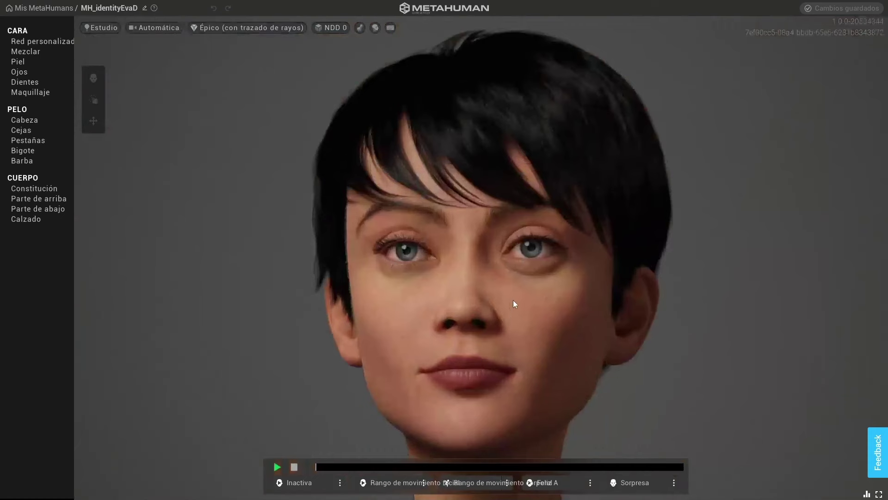
pyautogui.scroll(-3, 516, 296)
pyautogui.scroll(1, 536, 275)
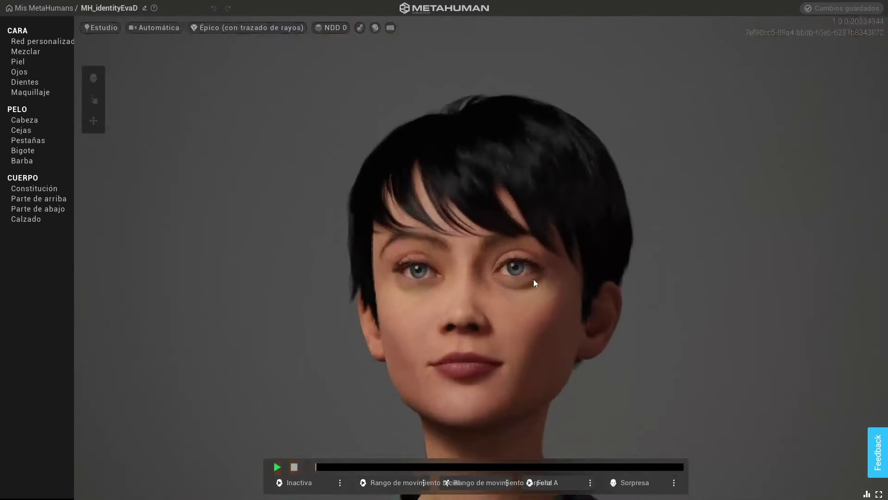
pyautogui.moveTo(534, 279)
pyautogui.mouseDown()
pyautogui.moveTo(503, 298)
pyautogui.moveTo(499, 244)
pyautogui.moveTo(437, 313)
pyautogui.moveTo(464, 326)
pyautogui.mouseUp()
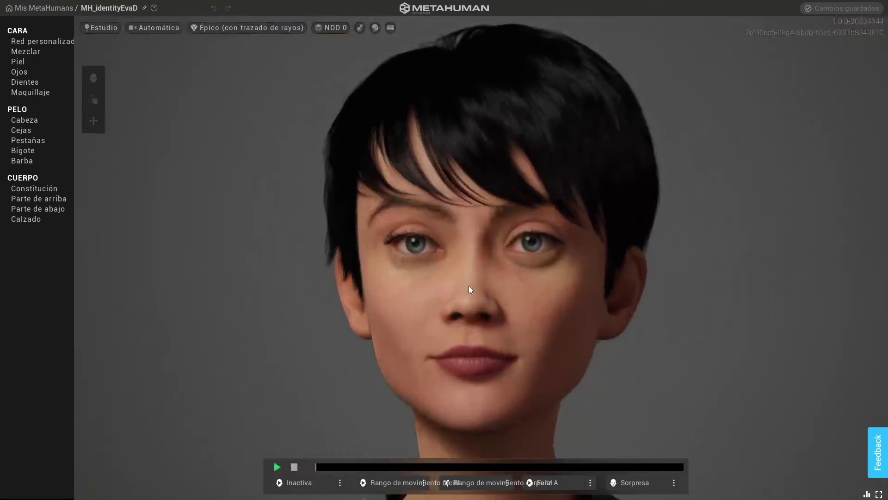
pyautogui.scroll(-3, 470, 289)
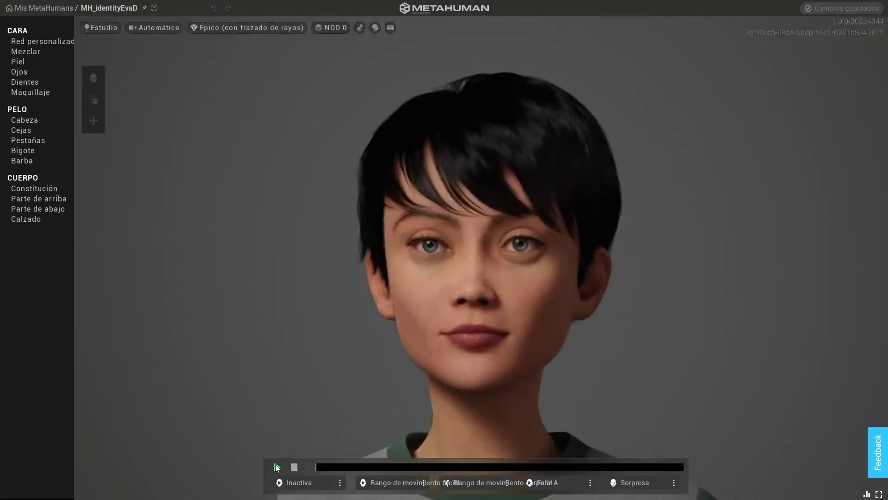
# Resume playback and swap the Sorpresa slot to the Asombro A expression, zooming to watch.
pyautogui.click(277, 467)
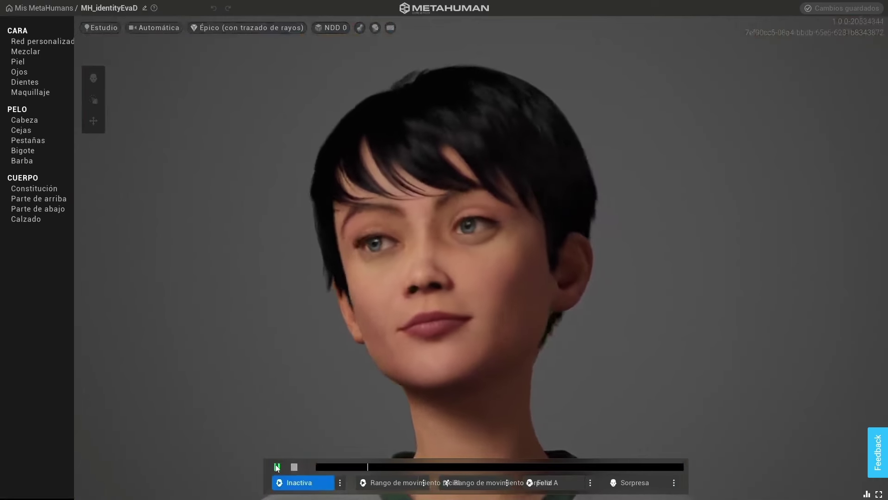
pyautogui.click(633, 481)
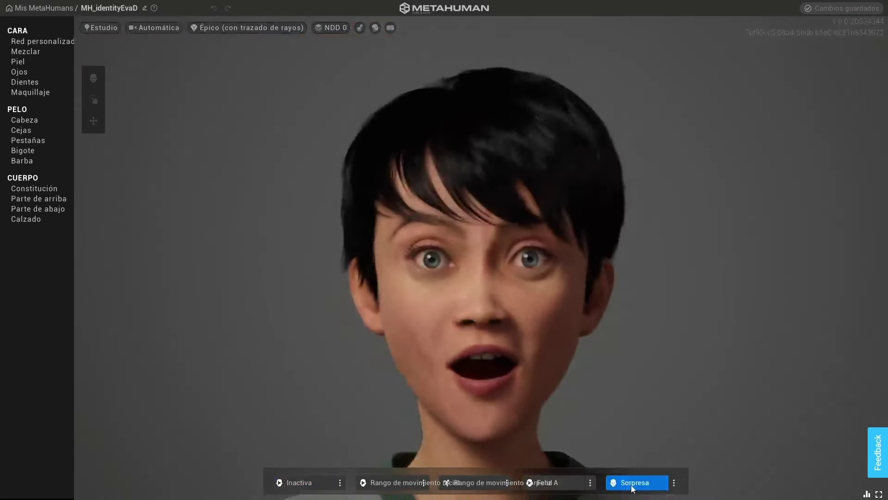
pyautogui.click(674, 482)
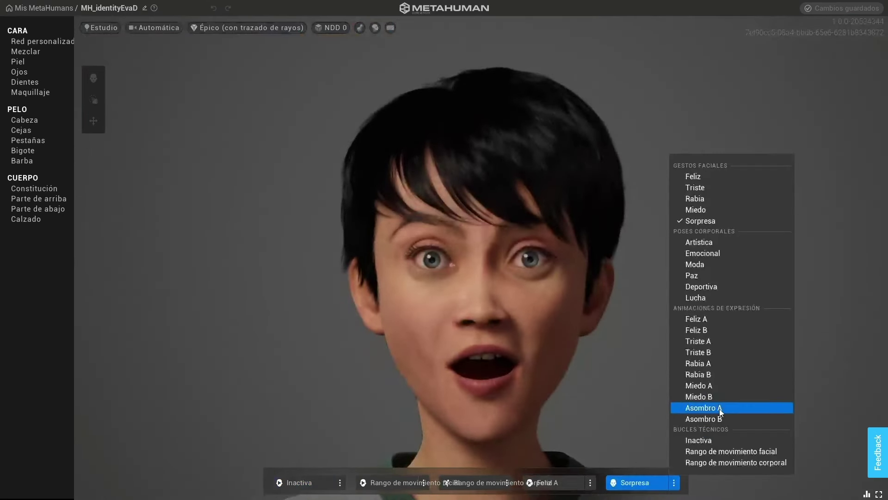
pyautogui.click(720, 409)
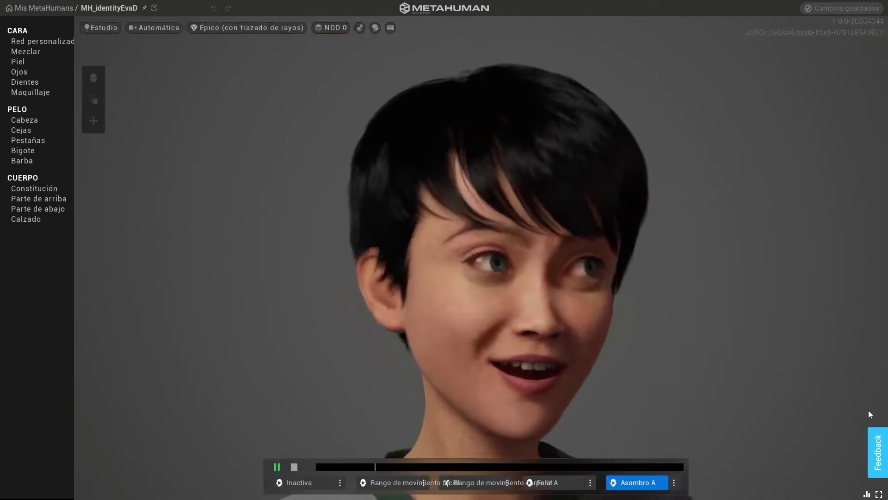
pyautogui.scroll(-5, 532, 336)
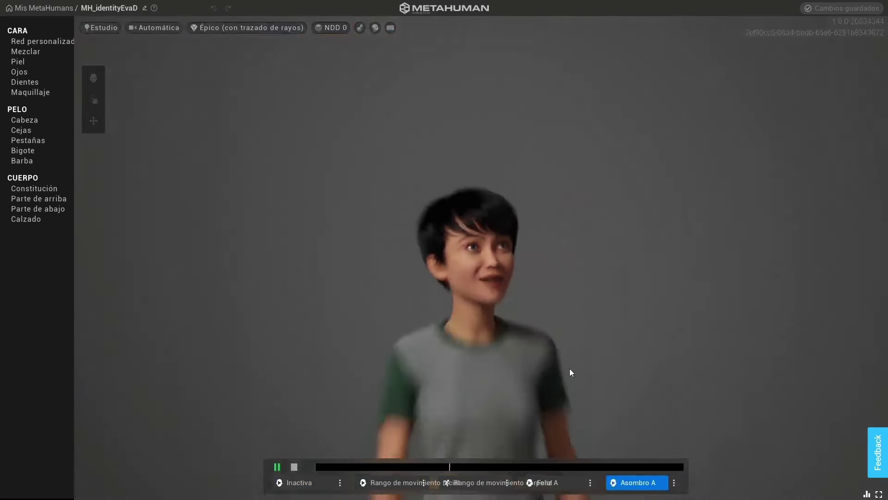
pyautogui.scroll(-3, 549, 278)
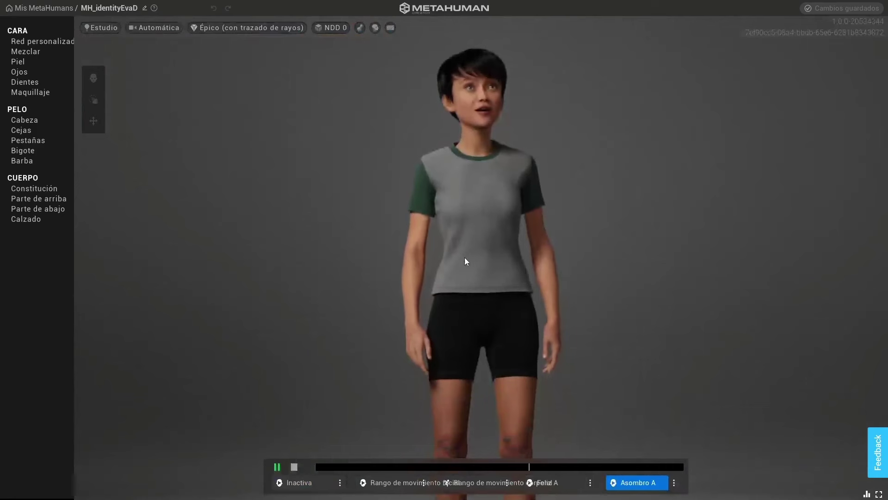
pyautogui.moveTo(429, 232); pyautogui.dragTo(370, 249)
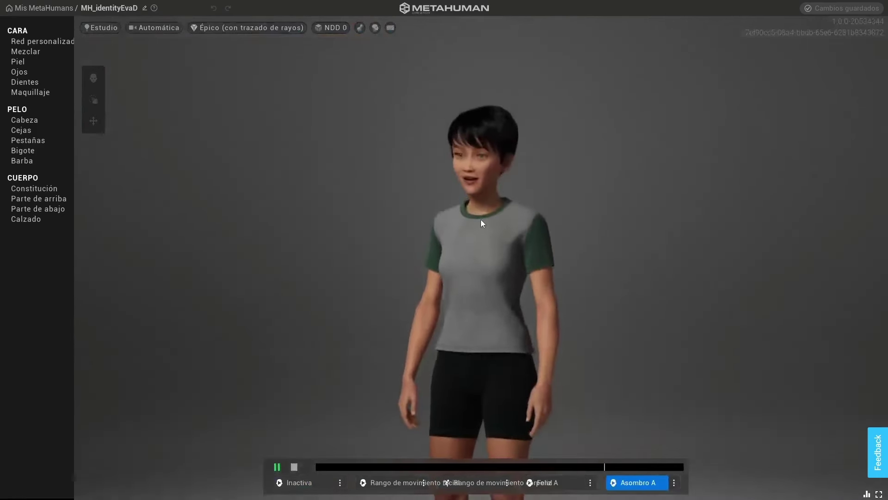
pyautogui.scroll(3, 481, 215)
pyautogui.scroll(3, 487, 206)
pyautogui.scroll(2, 488, 206)
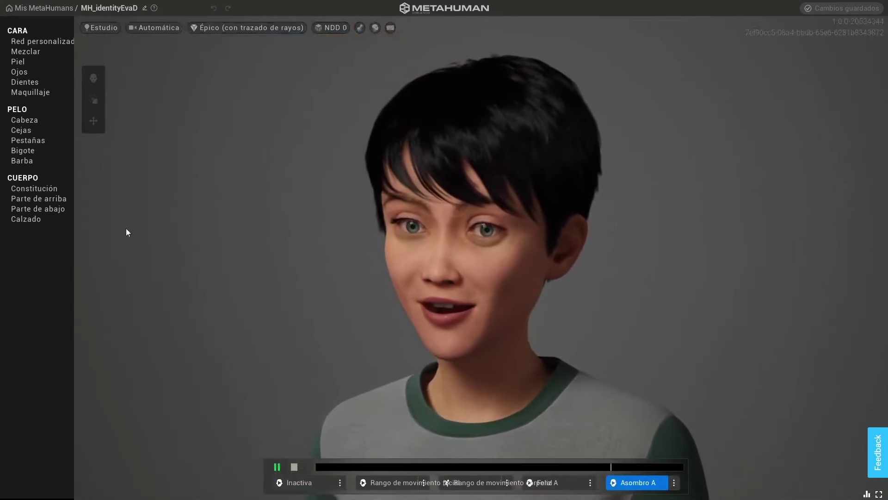
# In Parte de arriba, make the top's secondary colour saturated blue and its main colour white.
pyautogui.click(31, 202)
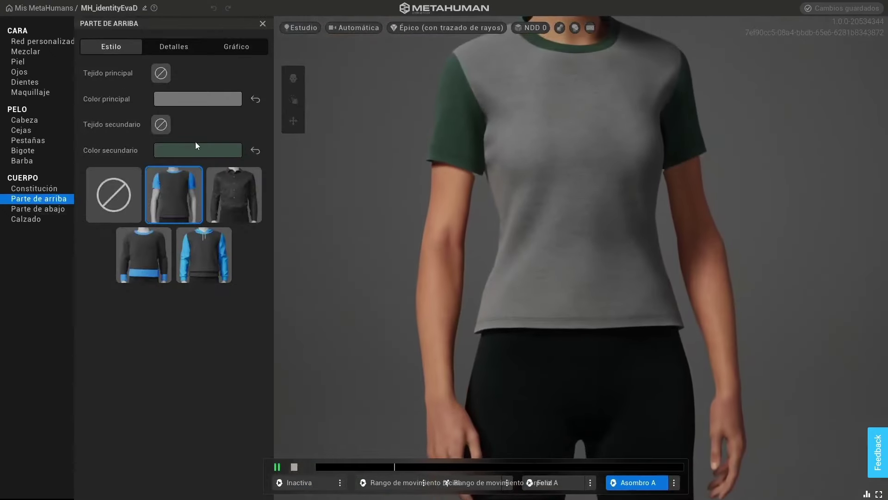
pyautogui.click(182, 151)
pyautogui.moveTo(257, 206)
pyautogui.mouseDown()
pyautogui.moveTo(269, 229)
pyautogui.moveTo(258, 239)
pyautogui.moveTo(266, 230)
pyautogui.mouseUp()
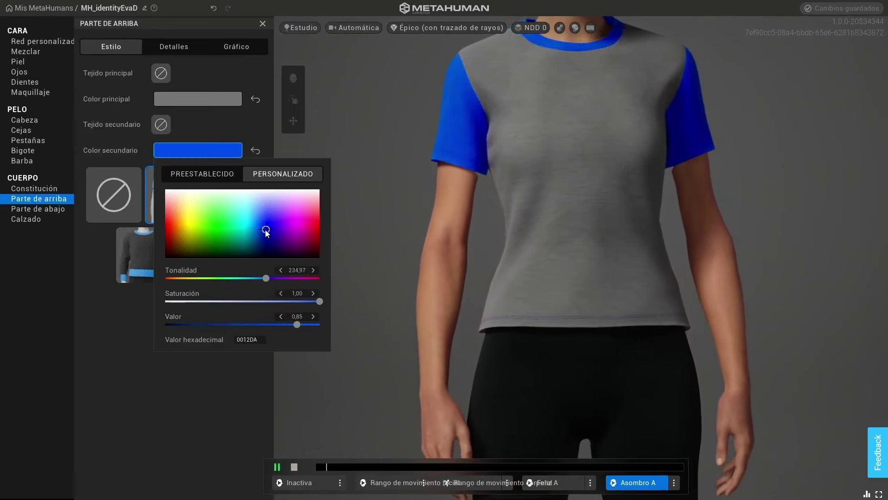
pyautogui.click(211, 101)
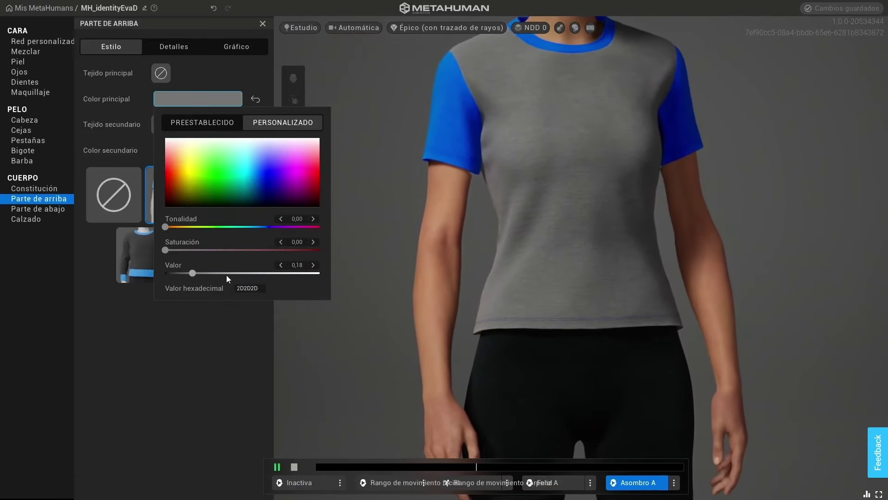
pyautogui.moveTo(226, 274); pyautogui.dragTo(403, 268)
pyautogui.moveTo(9, 269); pyautogui.dragTo(85, 253)
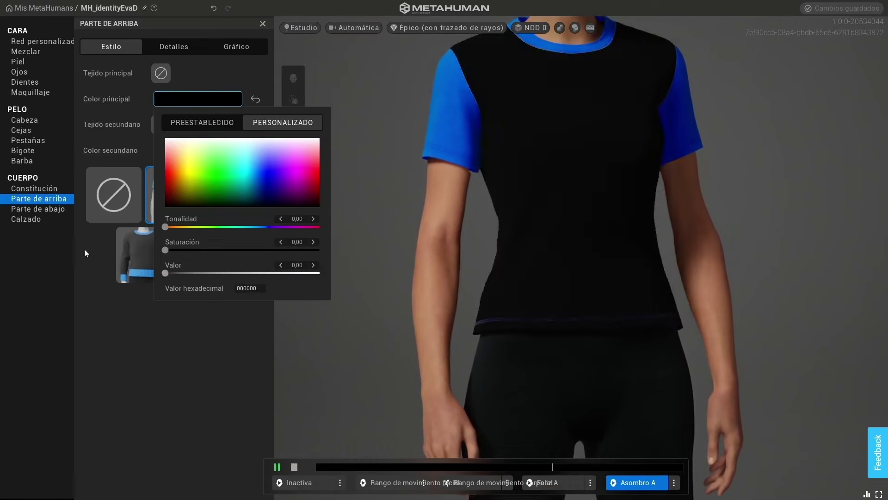
pyautogui.moveTo(196, 270); pyautogui.dragTo(397, 270)
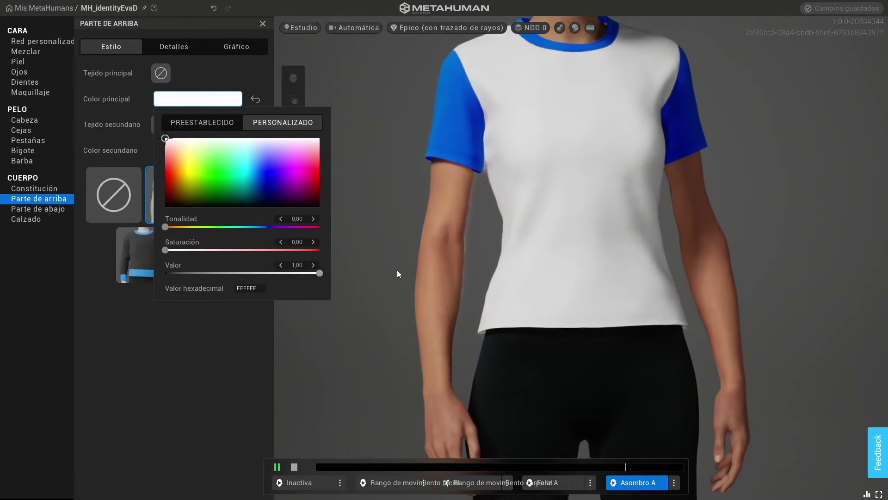
pyautogui.click(225, 351)
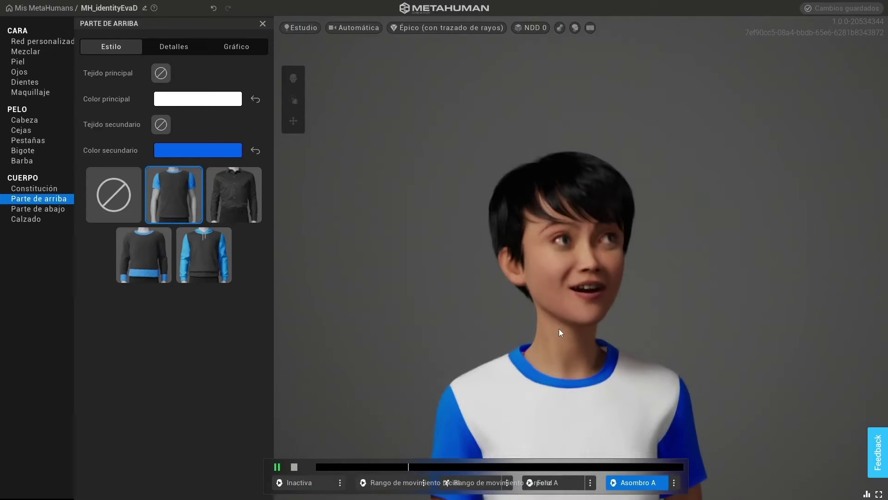
pyautogui.scroll(5, 559, 329)
pyautogui.scroll(-5, 490, 361)
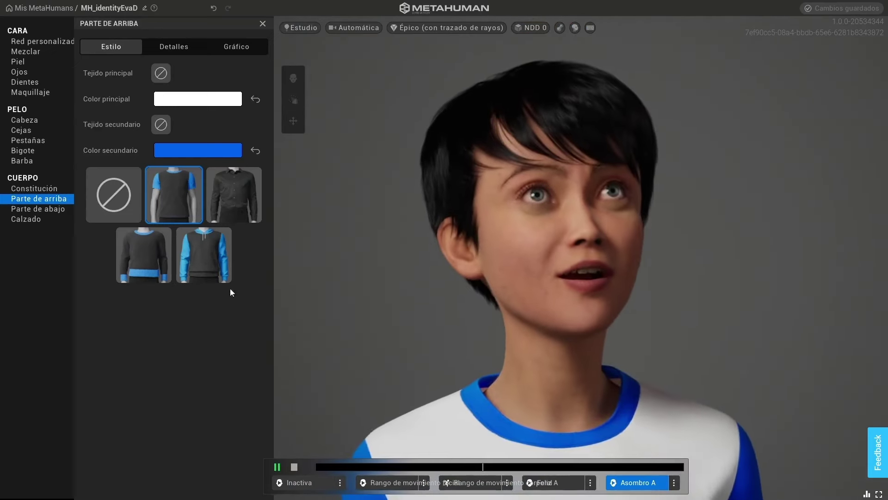
# Adjust the collar and sleeve trim to a lighter blue (hue 213.41, value 0.72), then zoom to the face.
pyautogui.click(202, 151)
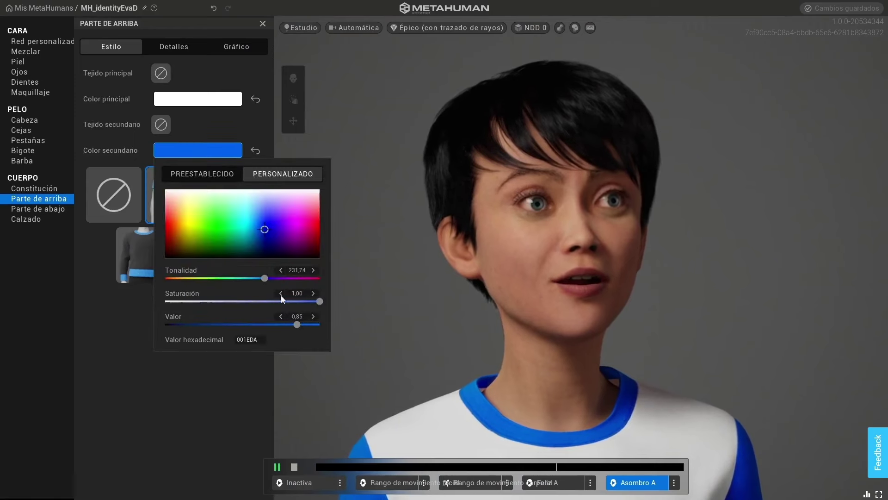
pyautogui.moveTo(320, 301); pyautogui.dragTo(291, 301)
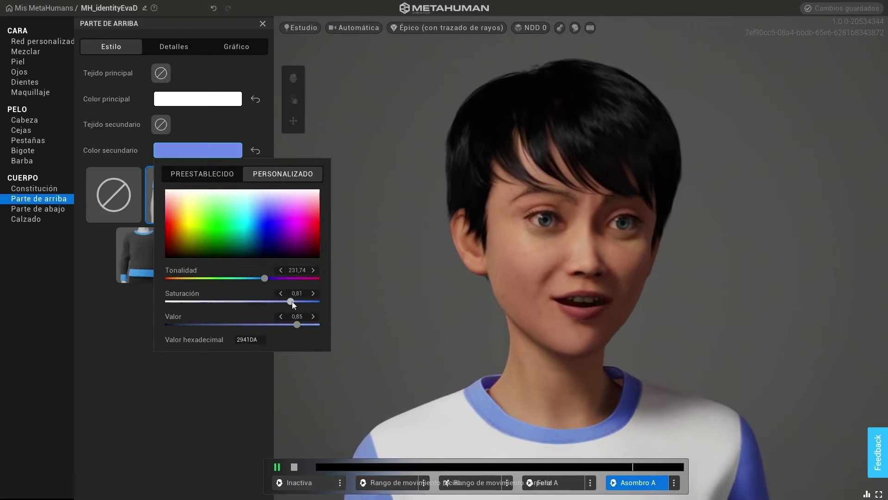
pyautogui.moveTo(256, 226); pyautogui.dragTo(259, 240)
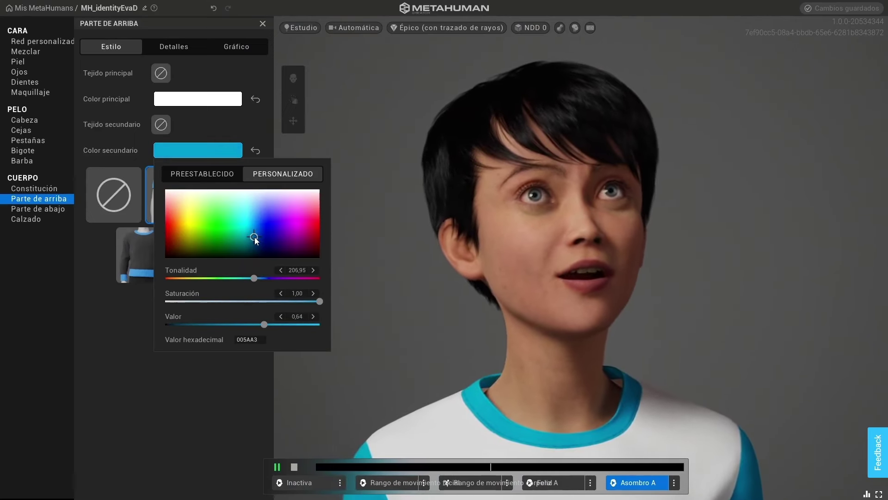
pyautogui.moveTo(264, 242); pyautogui.dragTo(258, 238)
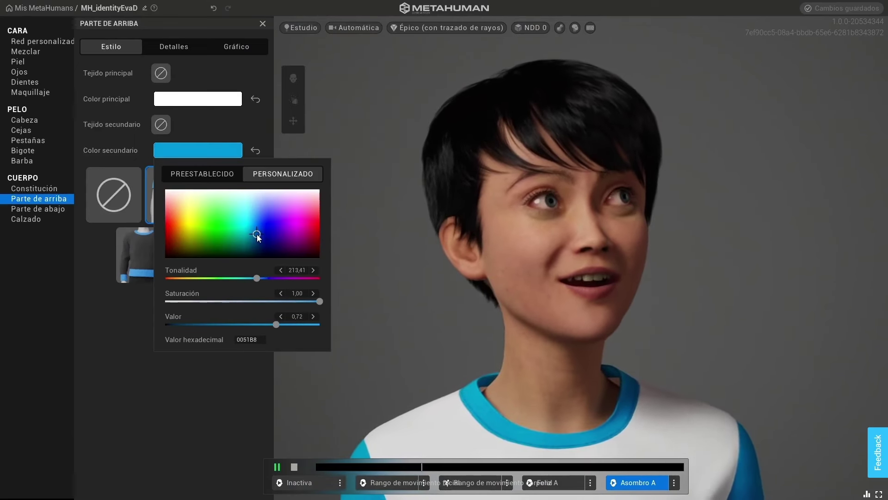
pyautogui.click(179, 414)
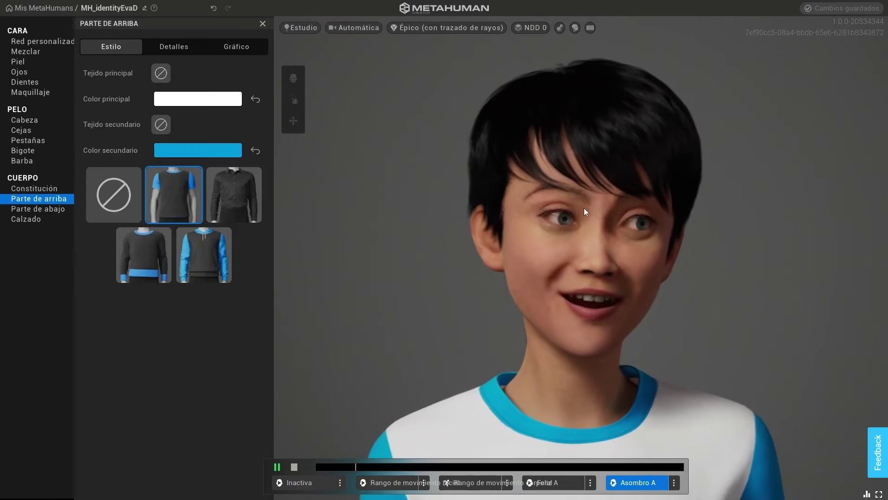
pyautogui.scroll(3, 598, 255)
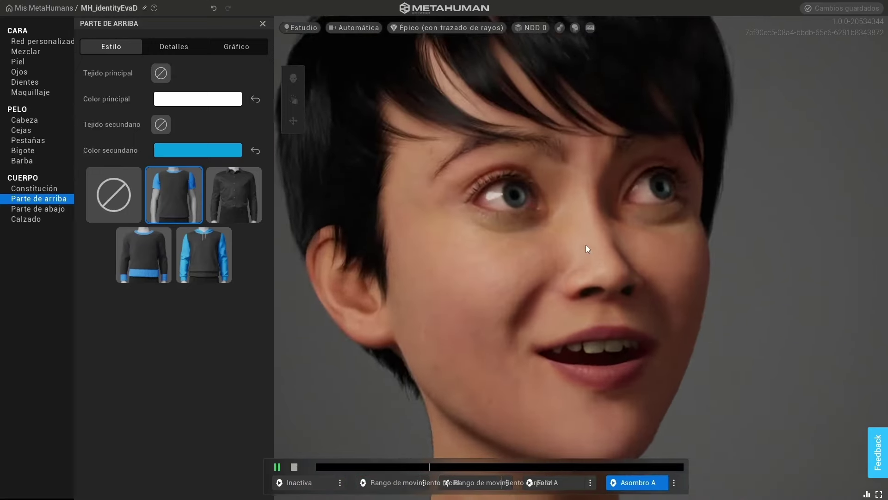
pyautogui.scroll(3, 387, 158)
pyautogui.scroll(2, 435, 145)
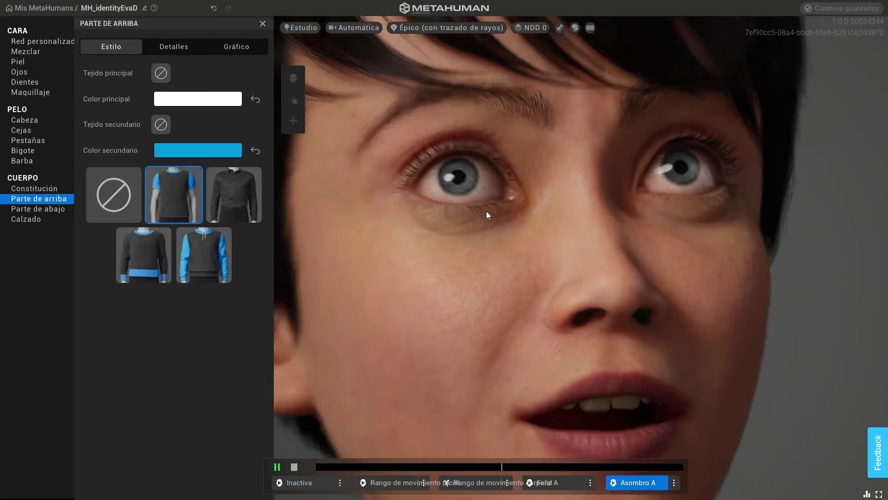
pyautogui.scroll(-5, 486, 211)
# Apply Tungsteno lighting, set the last animation slot to Rabia A, and close Parte de arriba.
pyautogui.click(300, 27)
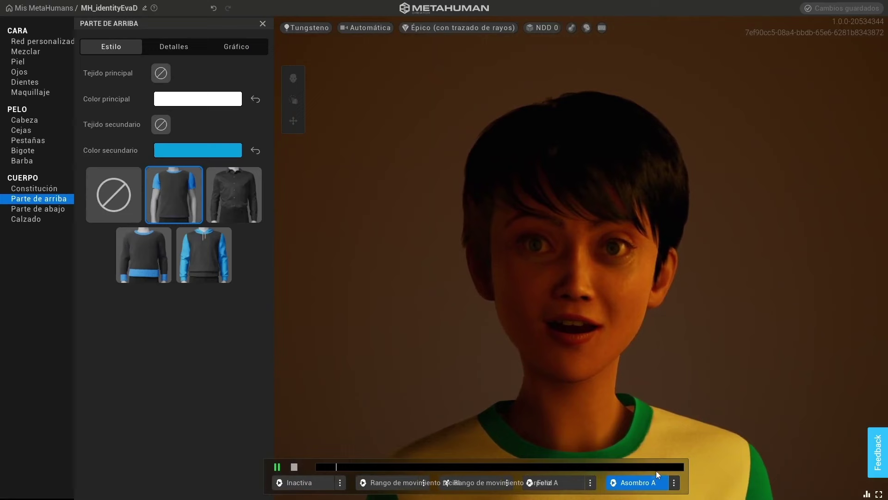
pyautogui.click(674, 482)
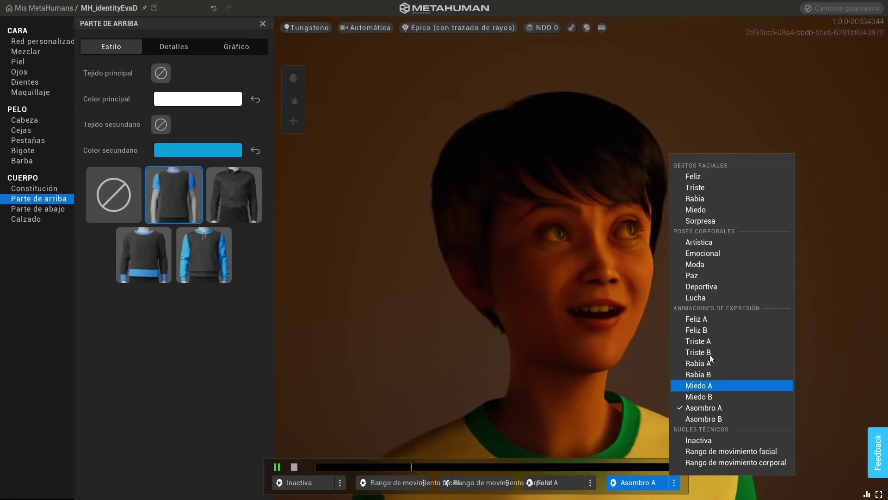
pyautogui.click(716, 365)
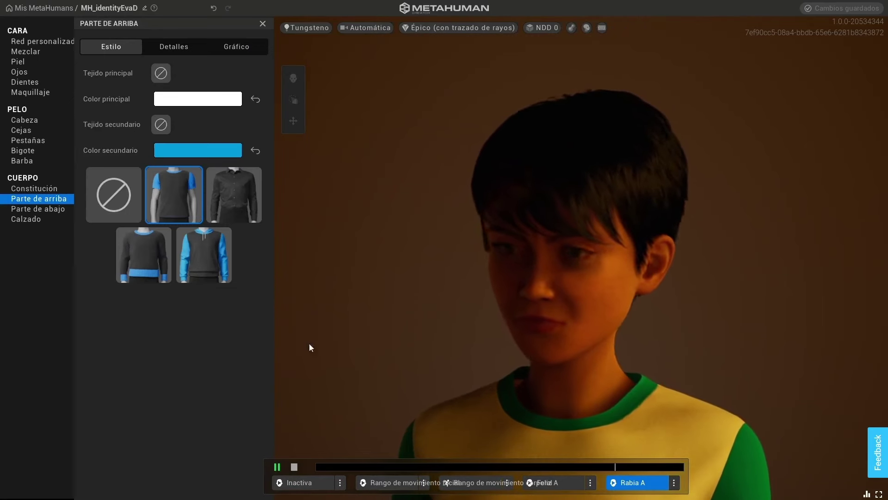
pyautogui.click(262, 24)
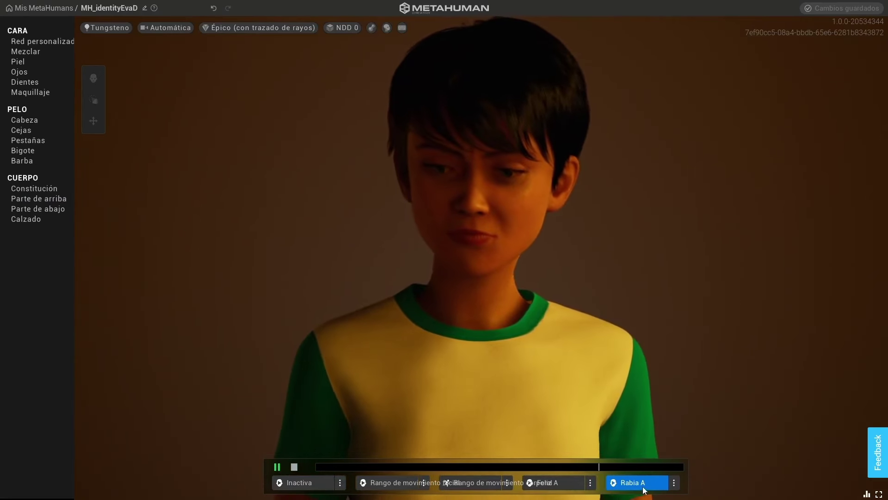
# Set the animation slots to Artística, then Rabia, and the Lucha fighting animation.
pyautogui.click(590, 482)
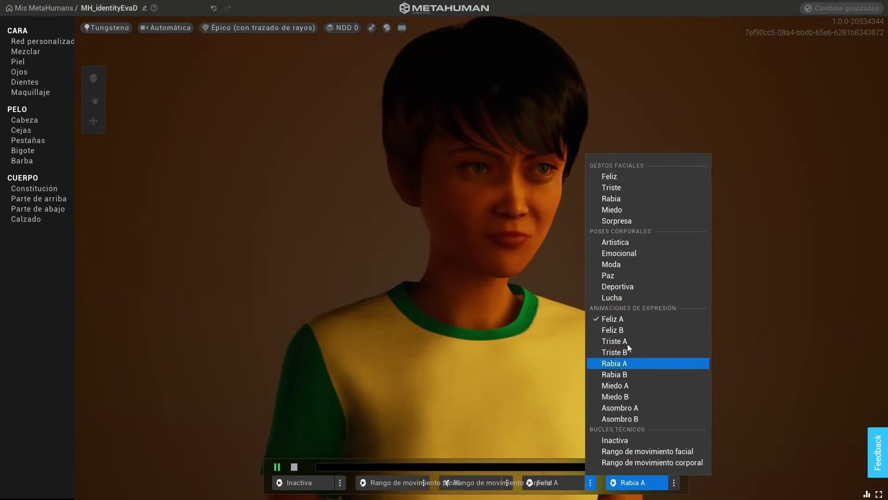
pyautogui.click(617, 243)
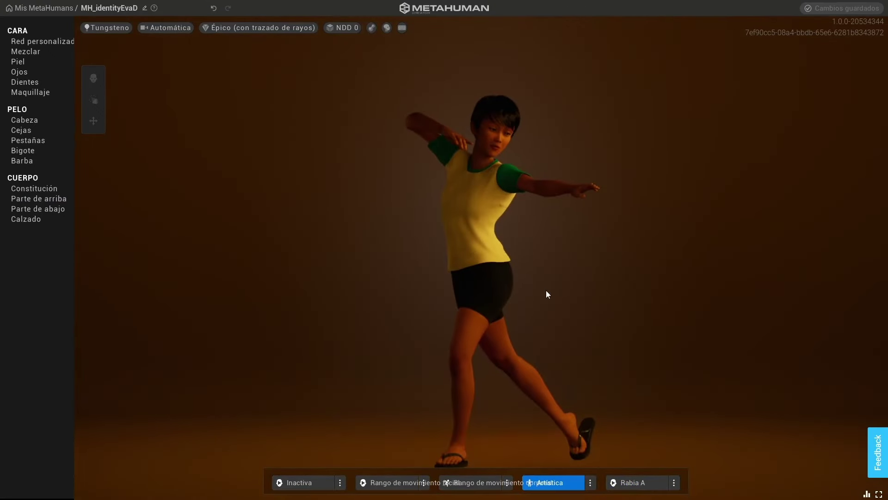
pyautogui.click(590, 487)
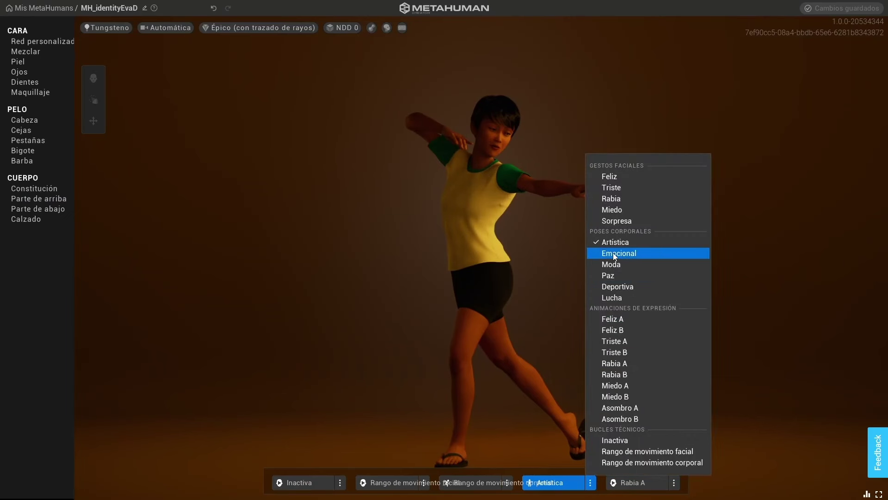
pyautogui.click(633, 198)
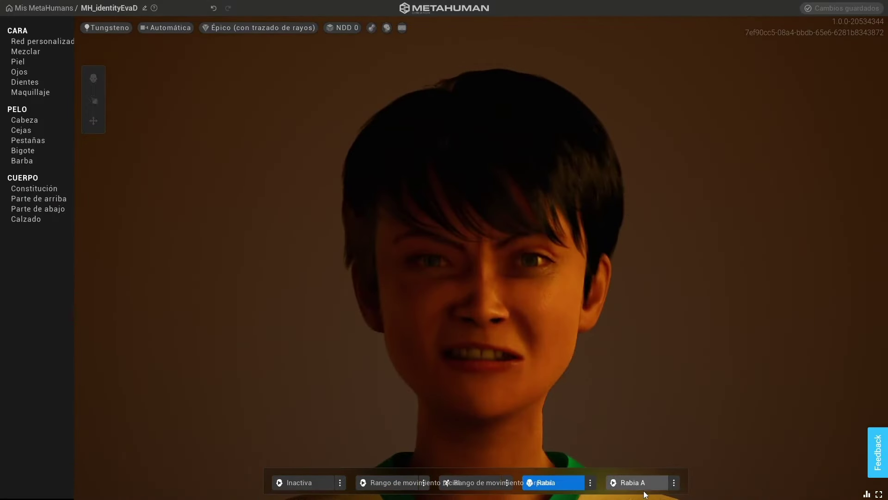
pyautogui.click(675, 483)
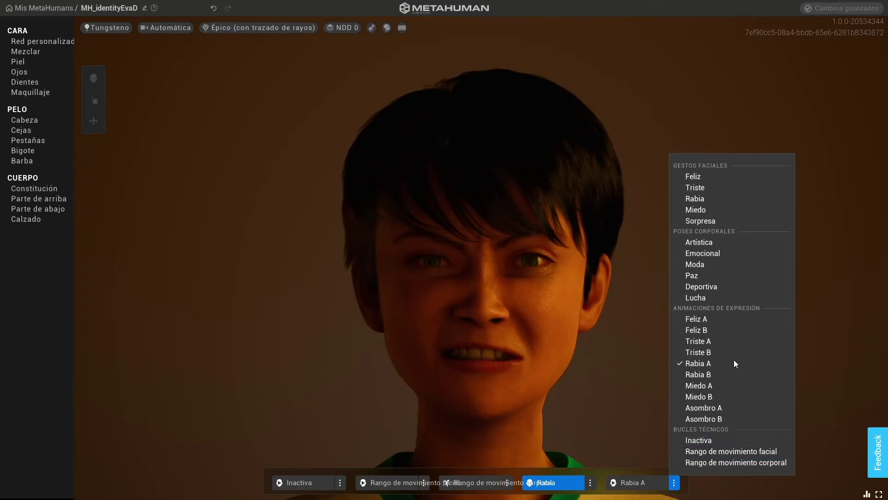
pyautogui.click(718, 297)
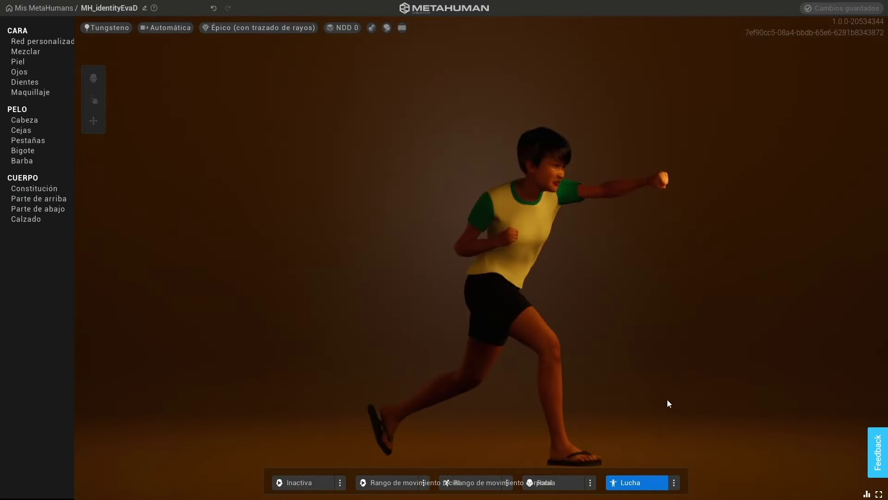
# Frame the upper body facing the camera, toggle Ocultar pelo, and bring up the Dientes settings.
pyautogui.moveTo(759, 361)
pyautogui.mouseDown()
pyautogui.moveTo(337, 373)
pyautogui.moveTo(194, 352)
pyautogui.mouseUp()
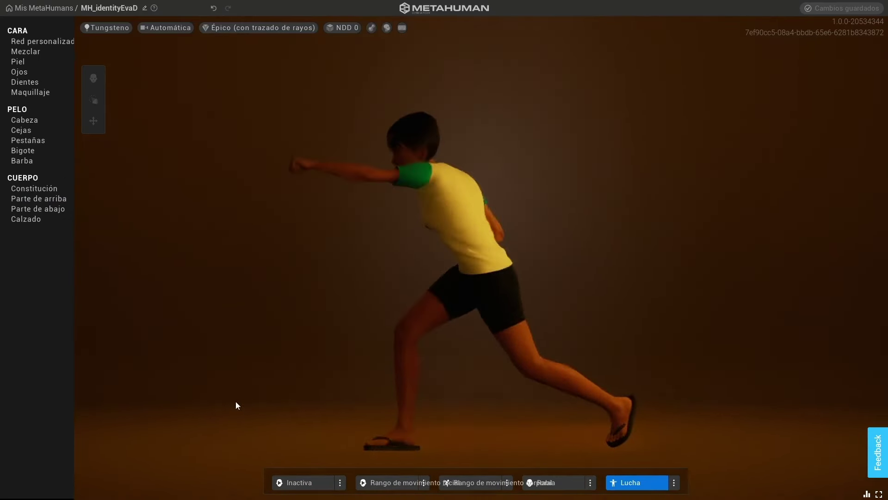
pyautogui.scroll(5, 341, 277)
pyautogui.scroll(-5, 290, 279)
pyautogui.moveTo(342, 303)
pyautogui.mouseDown()
pyautogui.moveTo(567, 289)
pyautogui.moveTo(689, 265)
pyautogui.mouseUp()
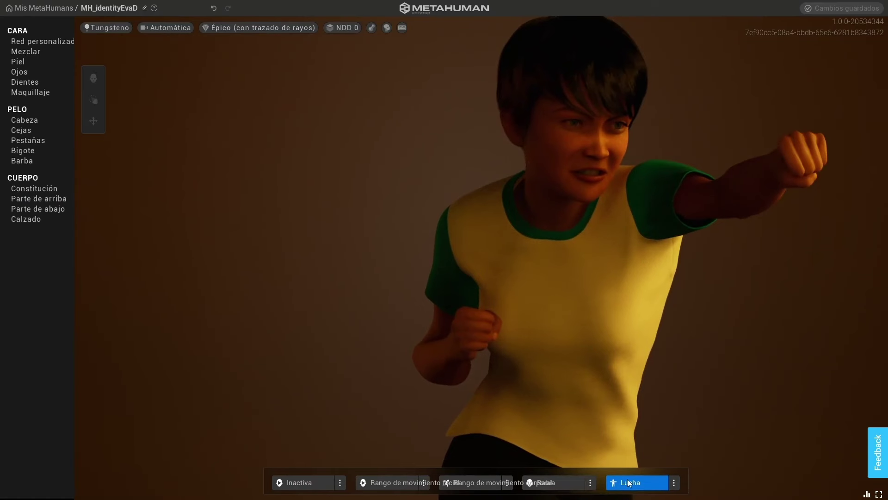
pyautogui.click(387, 28)
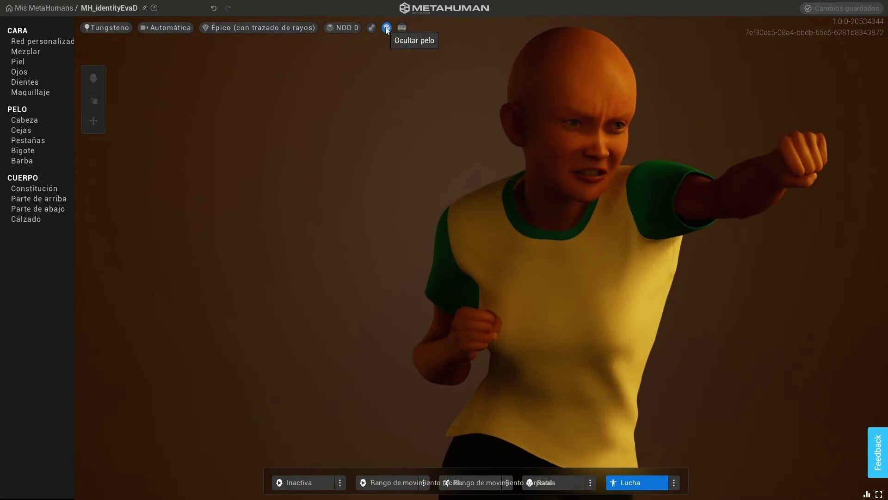
pyautogui.click(386, 28)
pyautogui.click(386, 28)
pyautogui.click(36, 84)
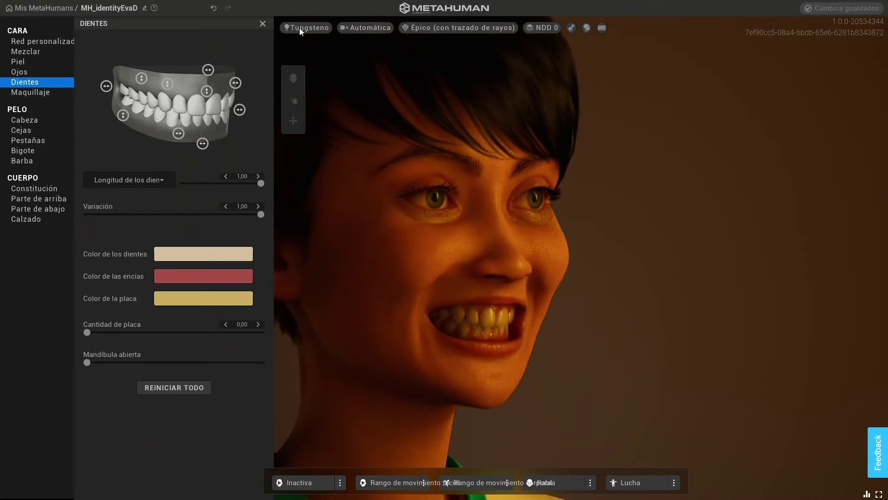
# Try Claroscuro and Cerca de la chimenea lighting, settle on Retrato, and undo a Mandíbula abierta change.
pyautogui.click(300, 29)
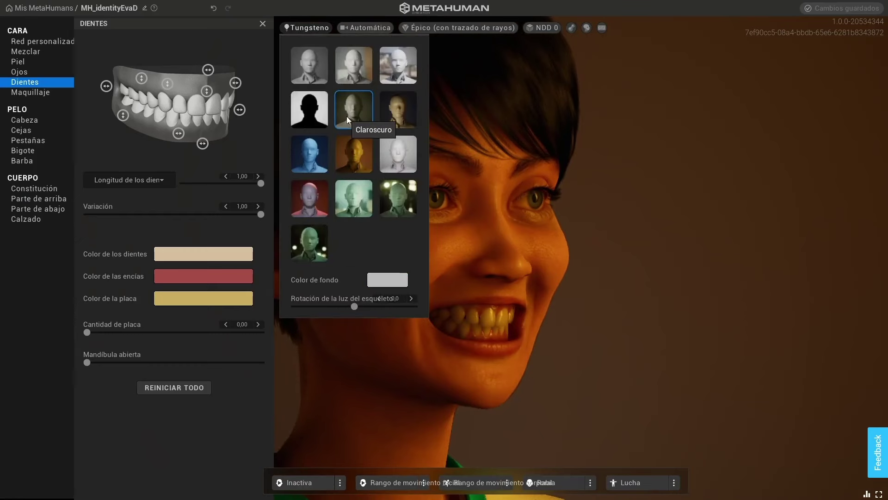
pyautogui.click(346, 116)
pyautogui.click(401, 110)
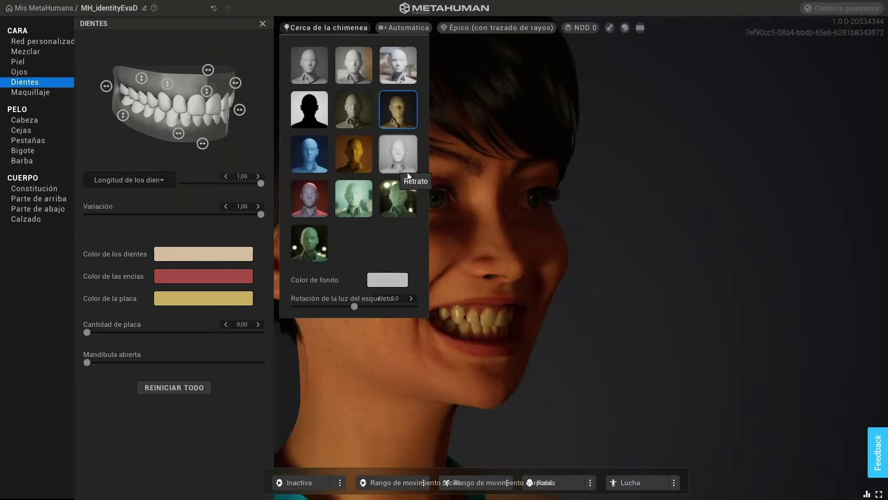
pyautogui.click(391, 146)
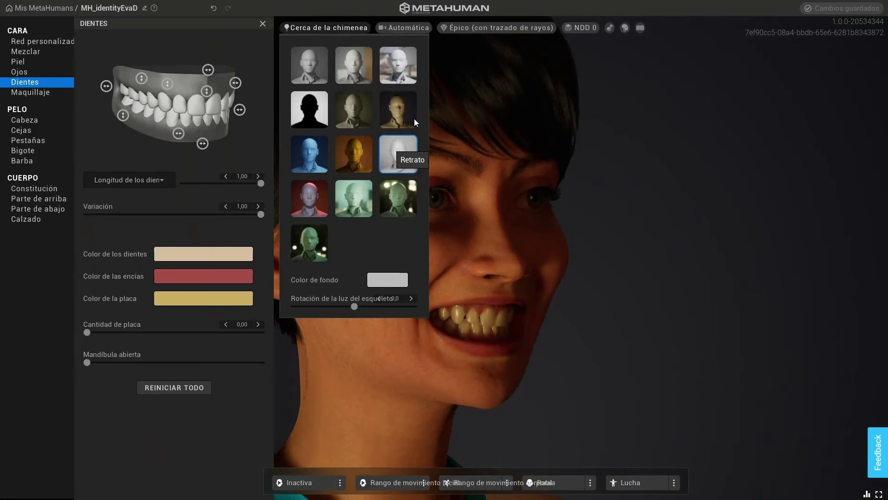
pyautogui.scroll(-3, 509, 260)
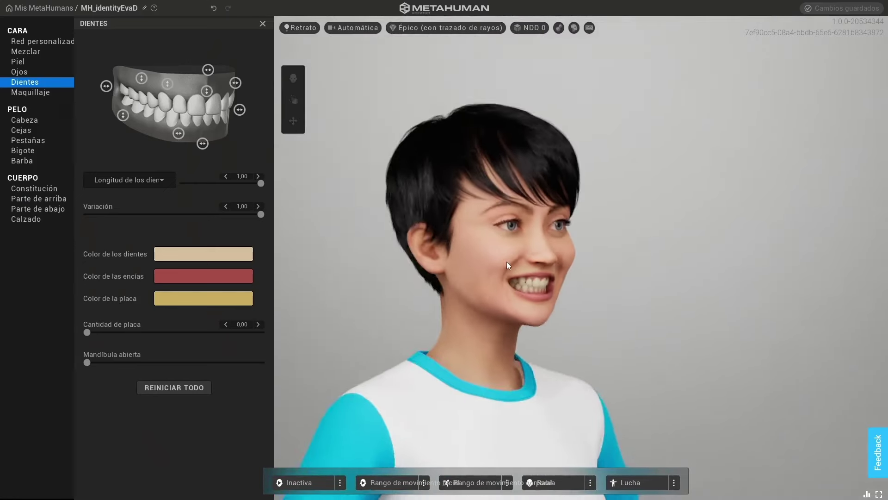
pyautogui.scroll(3, 526, 208)
pyautogui.moveTo(498, 218)
pyautogui.mouseDown()
pyautogui.moveTo(578, 214)
pyautogui.moveTo(513, 224)
pyautogui.moveTo(311, 186)
pyautogui.moveTo(354, 153)
pyautogui.moveTo(376, 234)
pyautogui.moveTo(409, 190)
pyautogui.moveTo(442, 195)
pyautogui.mouseUp()
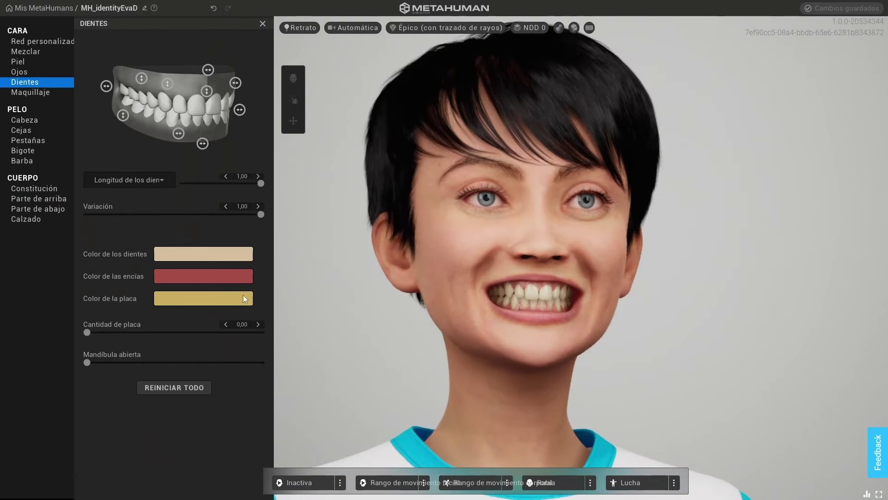
pyautogui.moveTo(88, 362)
pyautogui.mouseDown()
pyautogui.moveTo(243, 351)
pyautogui.moveTo(159, 367)
pyautogui.mouseUp()
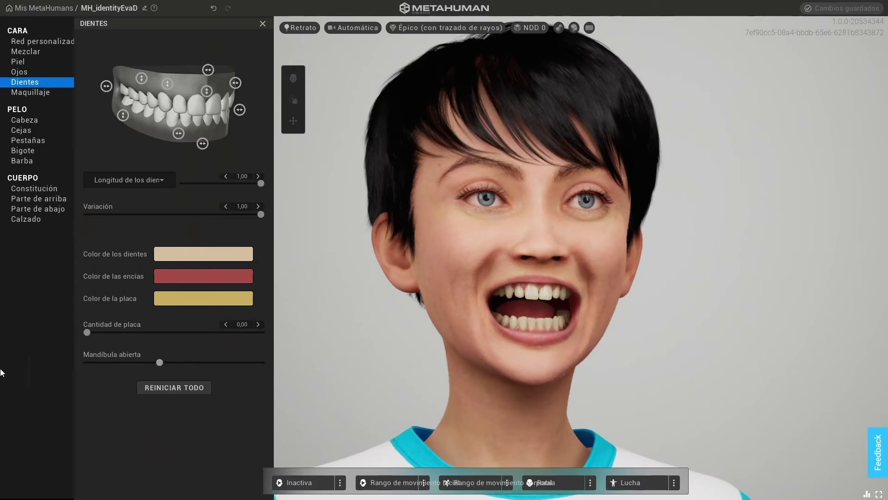
pyautogui.hotkey('ctrl', 'z')
# Under Ojos, apply the grey-green Preestablecido 010 eye preset and move the character lower in view.
pyautogui.click(43, 73)
pyautogui.click(152, 274)
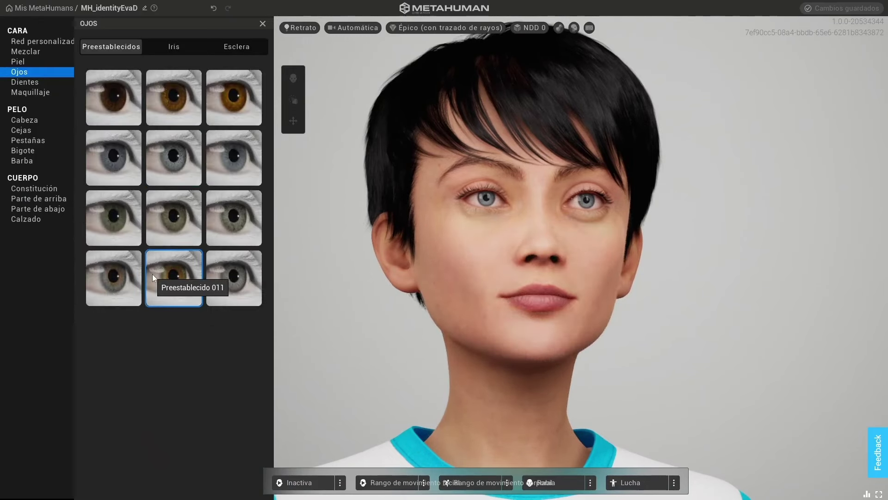
pyautogui.click(113, 283)
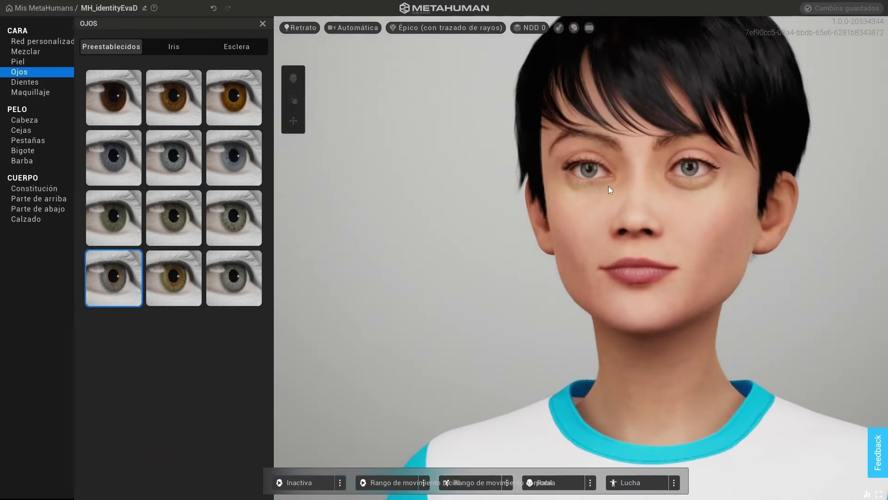
pyautogui.moveTo(608, 186); pyautogui.dragTo(620, 251, button='middle')
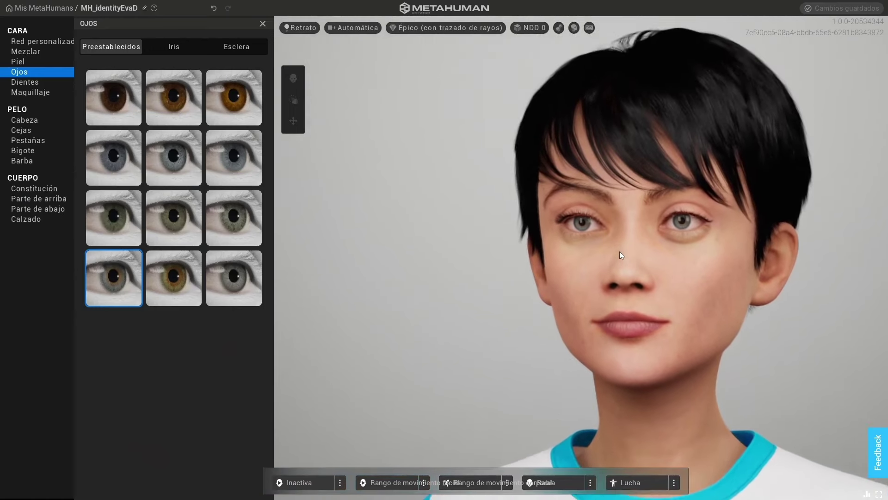
# In Piel, set texture to about 0,62, contrast to 0,00 and Aspereza to 0,32.
pyautogui.click(27, 60)
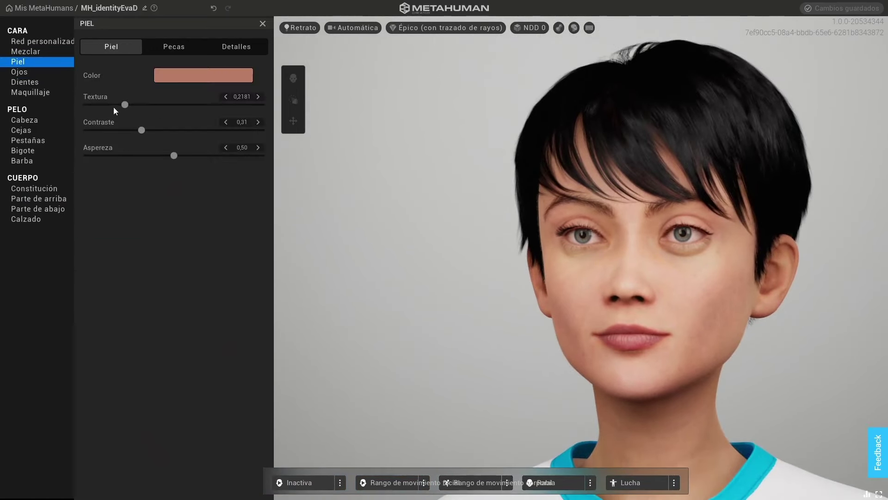
pyautogui.moveTo(107, 110); pyautogui.dragTo(49, 110)
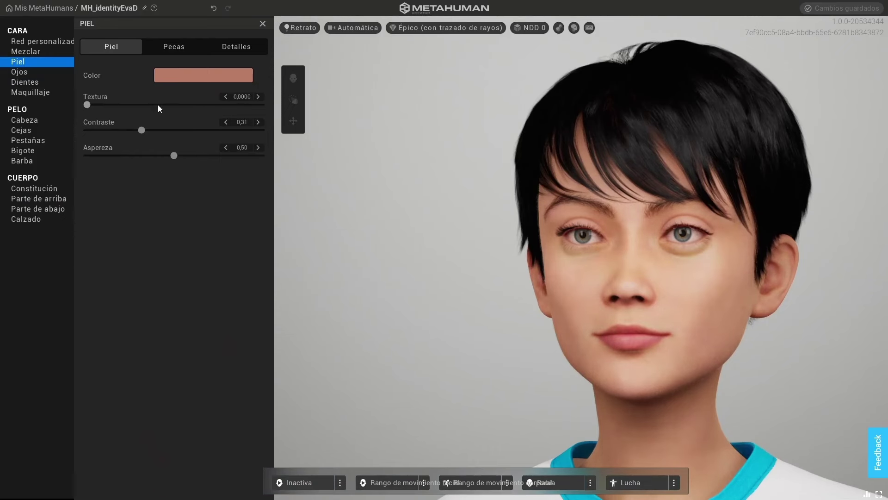
pyautogui.moveTo(176, 104)
pyautogui.mouseDown()
pyautogui.moveTo(219, 102)
pyautogui.moveTo(80, 101)
pyautogui.mouseUp()
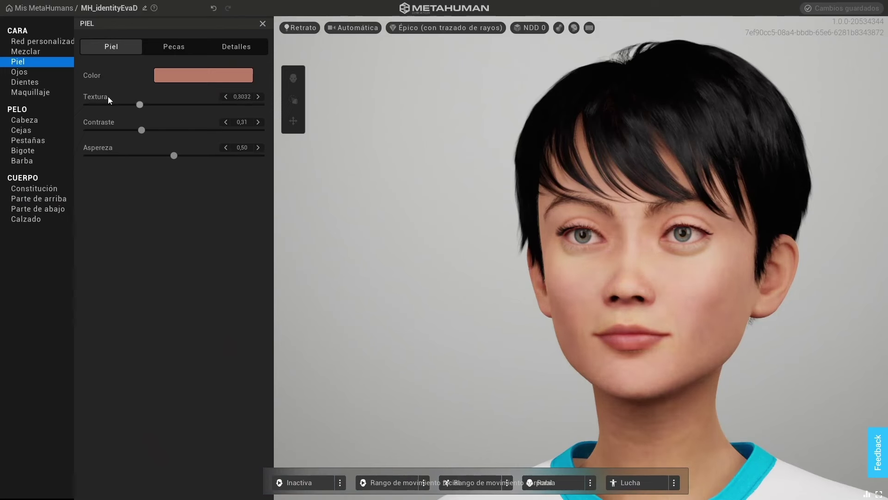
pyautogui.moveTo(245, 131); pyautogui.dragTo(84, 131)
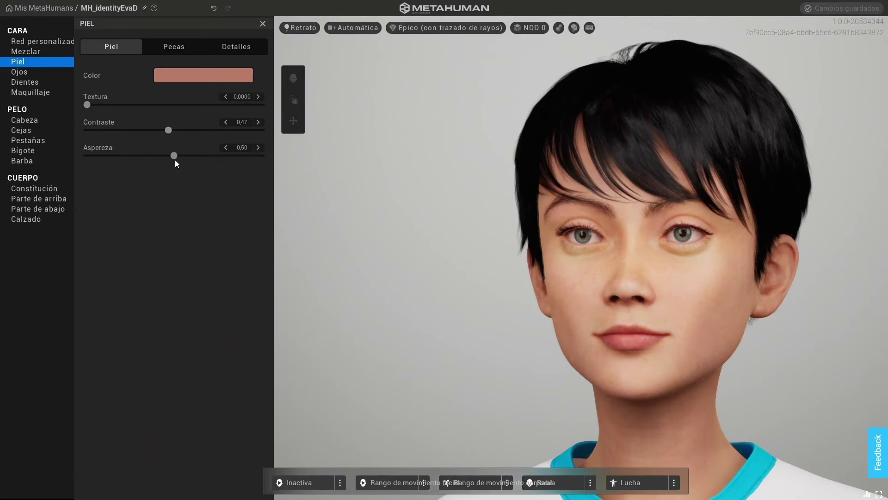
pyautogui.moveTo(232, 157); pyautogui.dragTo(144, 157)
# Add freckles at Densidad 0,79 and Intensidad 0,23 using the second freckle pattern.
pyautogui.click(186, 48)
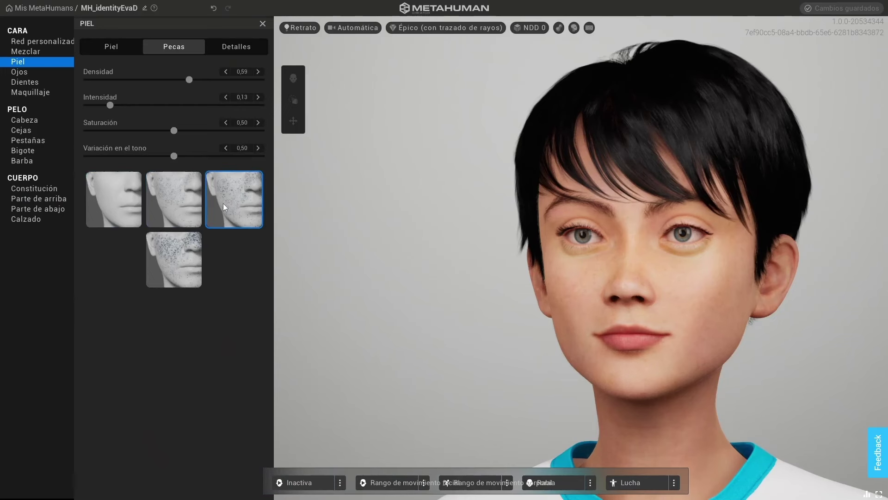
pyautogui.moveTo(189, 79); pyautogui.dragTo(225, 81)
pyautogui.moveTo(218, 105)
pyautogui.mouseDown()
pyautogui.moveTo(96, 105)
pyautogui.moveTo(129, 116)
pyautogui.mouseUp()
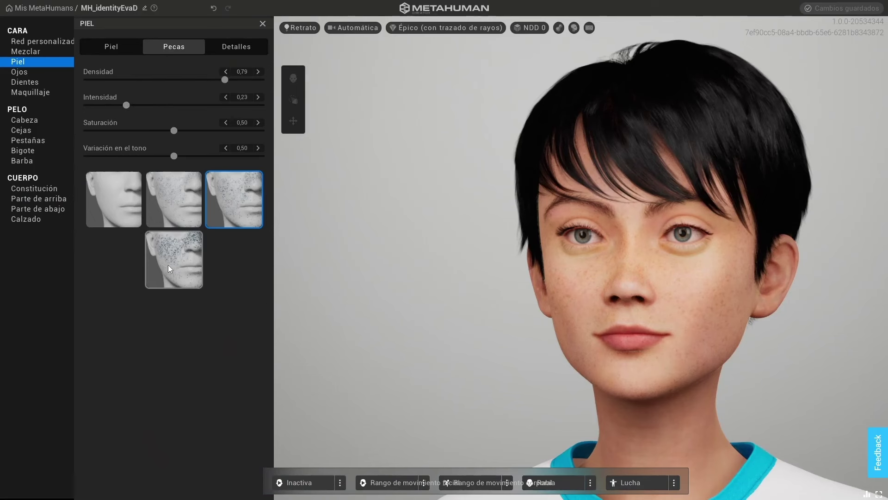
pyautogui.click(165, 209)
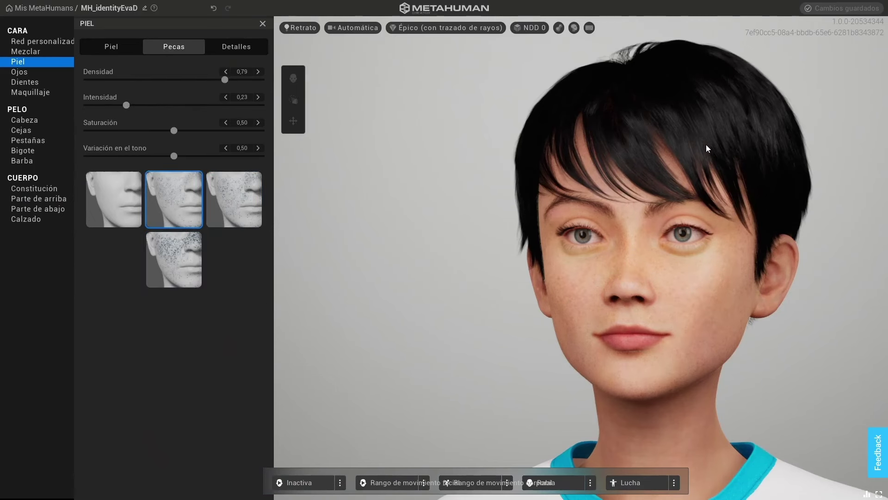
pyautogui.click(674, 483)
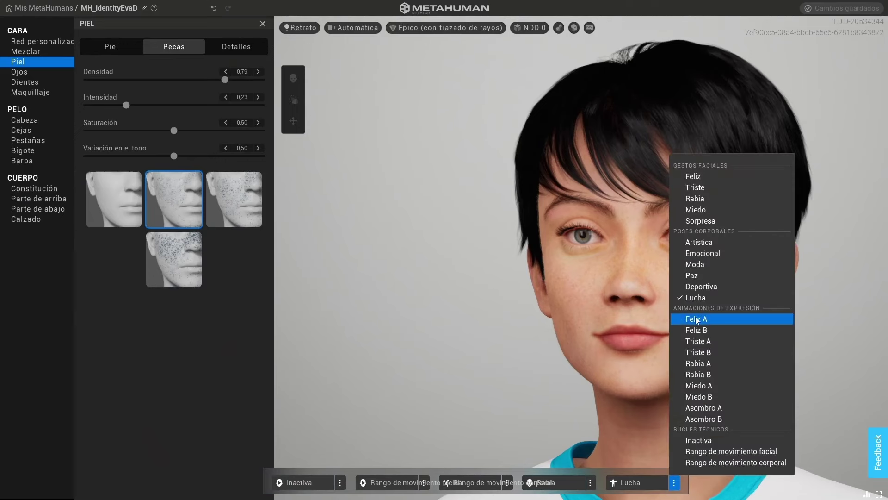
# Replace Lucha with Feliz A and Rabia with Feliz B in the animation previews.
pyautogui.click(697, 320)
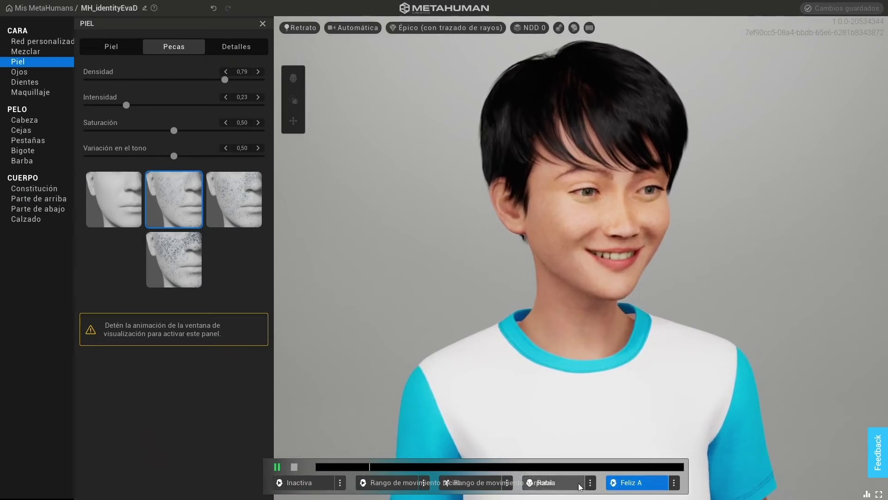
pyautogui.click(590, 482)
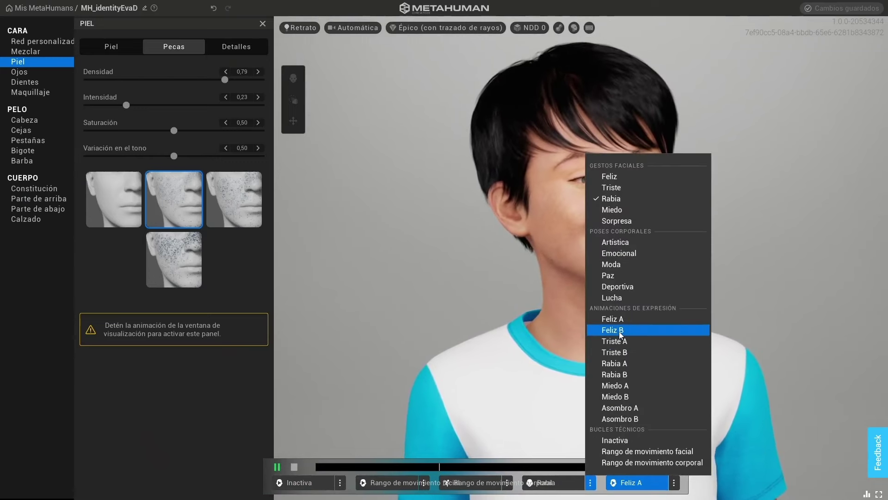
pyautogui.click(621, 330)
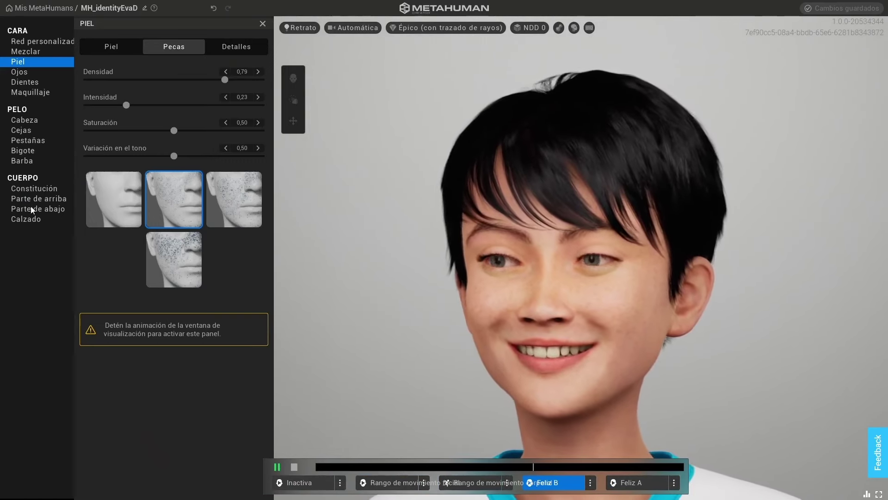
# Preview the facial range-of-motion loop, then play the full-body range-of-motion animation.
pyautogui.click(368, 483)
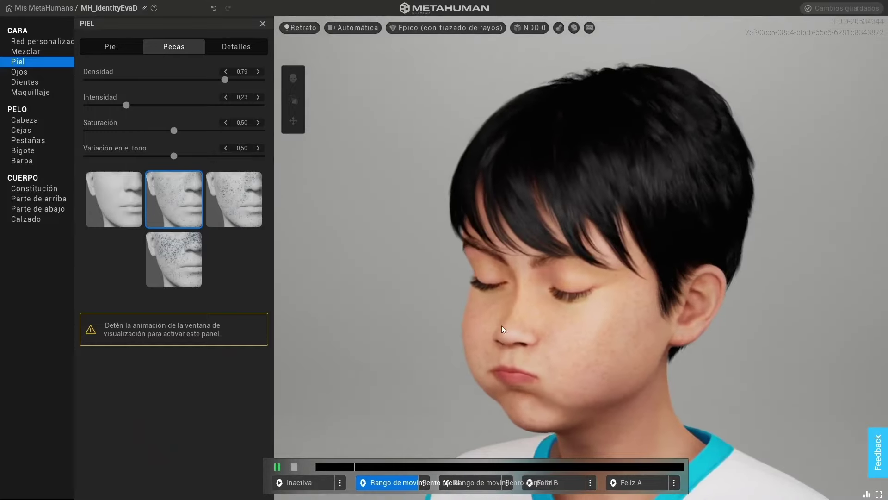
pyautogui.scroll(-5, 516, 299)
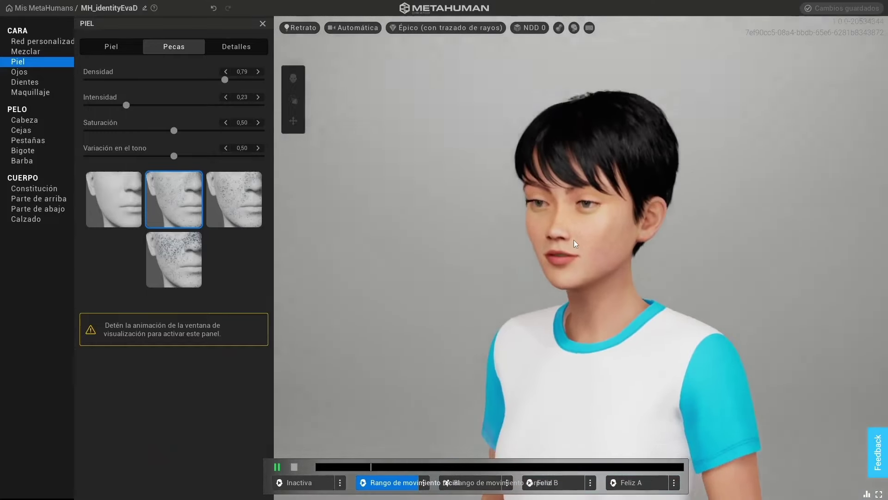
pyautogui.scroll(5, 559, 254)
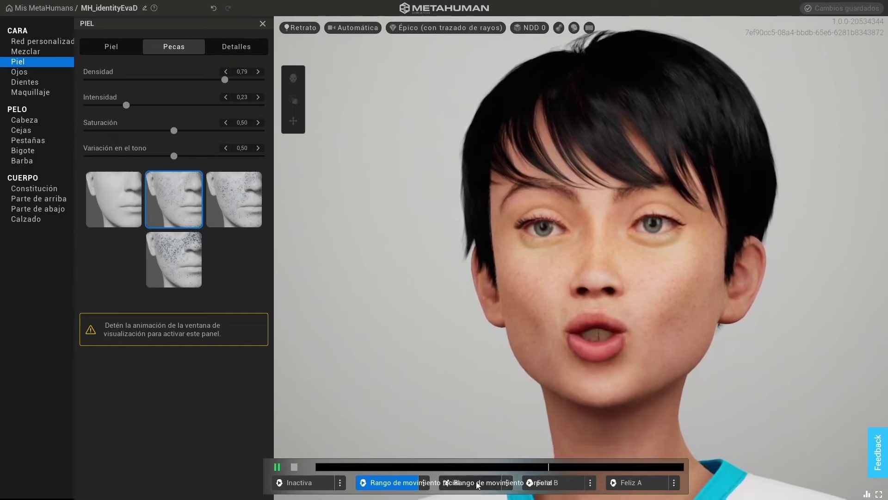
pyautogui.click(460, 485)
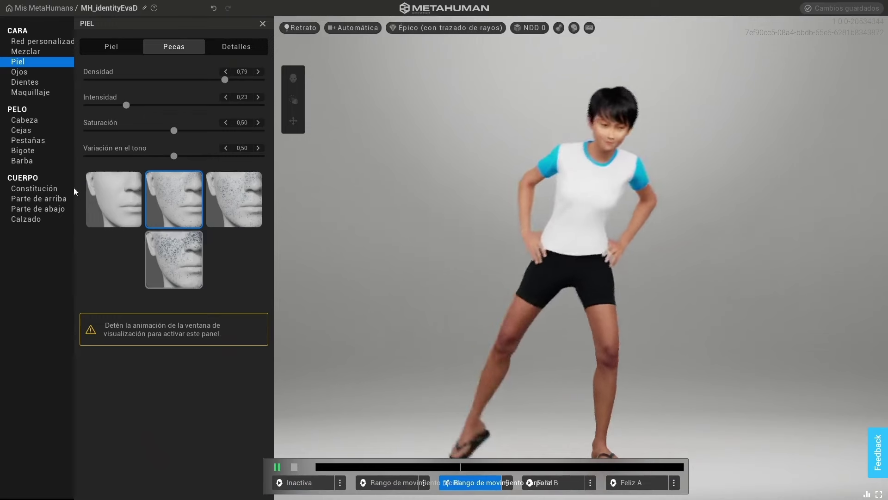
# Close the Piel skin settings panel.
pyautogui.click(262, 24)
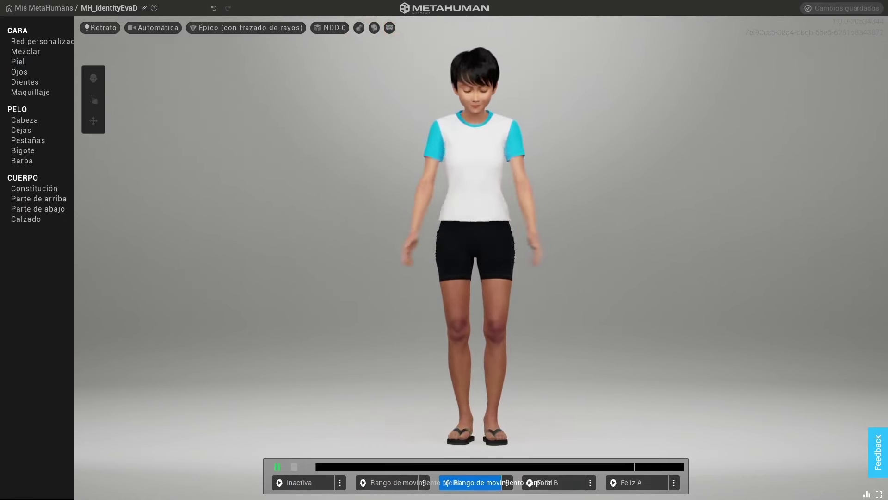
# Replace the shorts with Vaqueros ajustados slim jeans after trying cargo pants, framing the feet.
pyautogui.click(39, 209)
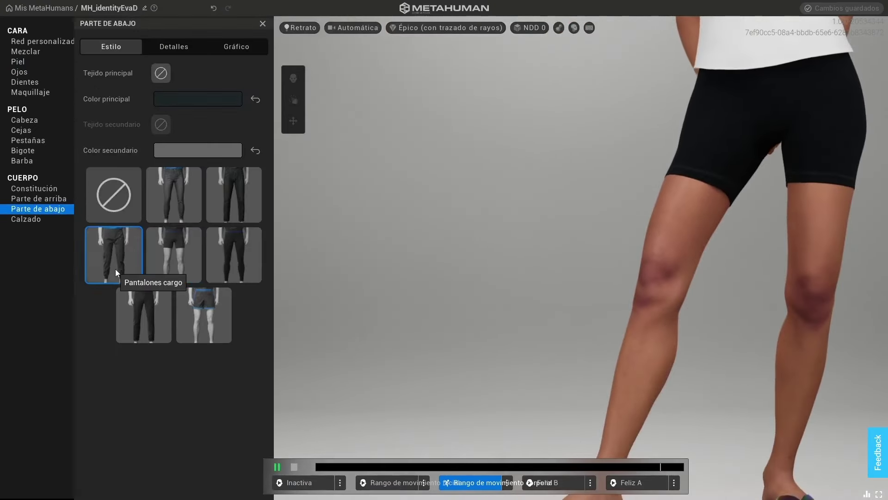
pyautogui.click(115, 268)
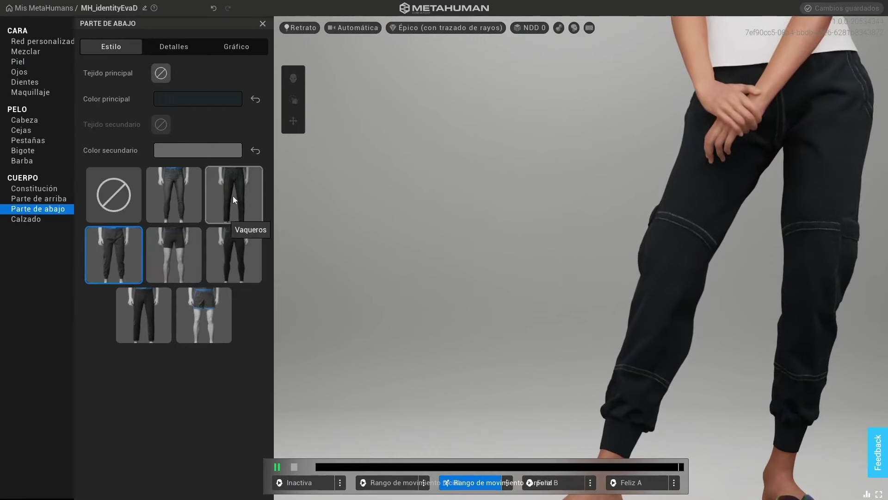
pyautogui.click(163, 196)
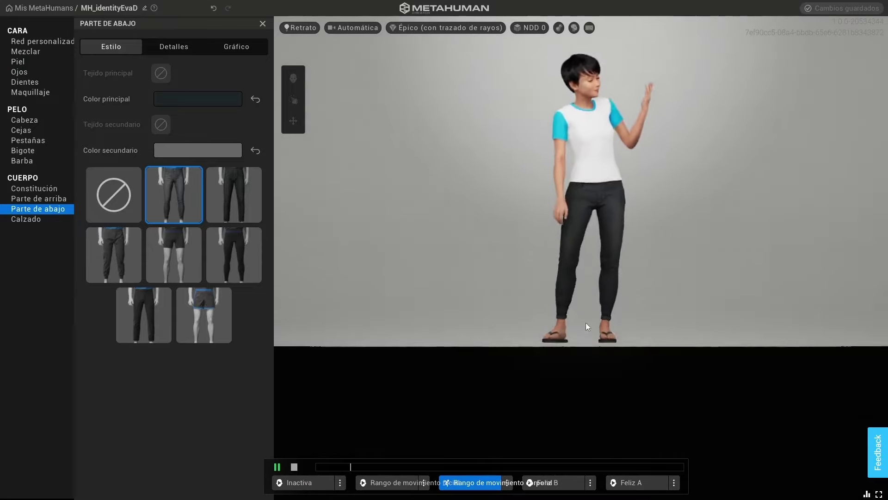
pyautogui.scroll(5, 586, 323)
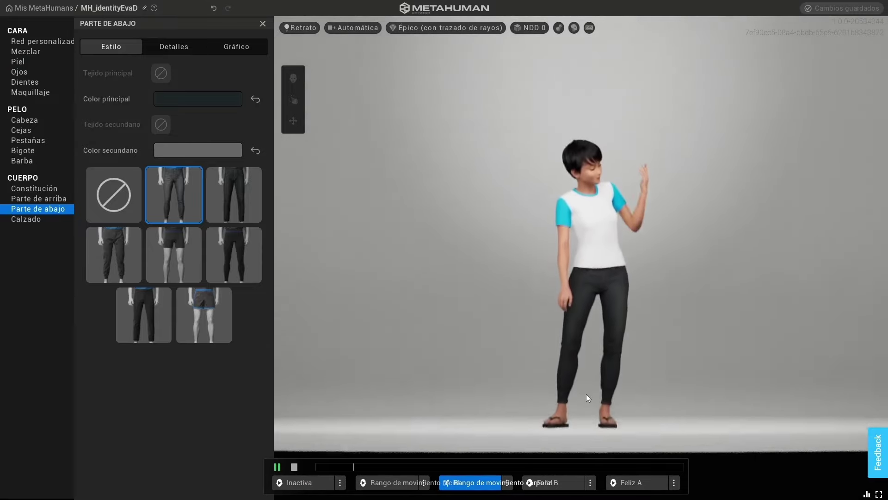
pyautogui.moveTo(598, 381); pyautogui.dragTo(586, 294, button='middle')
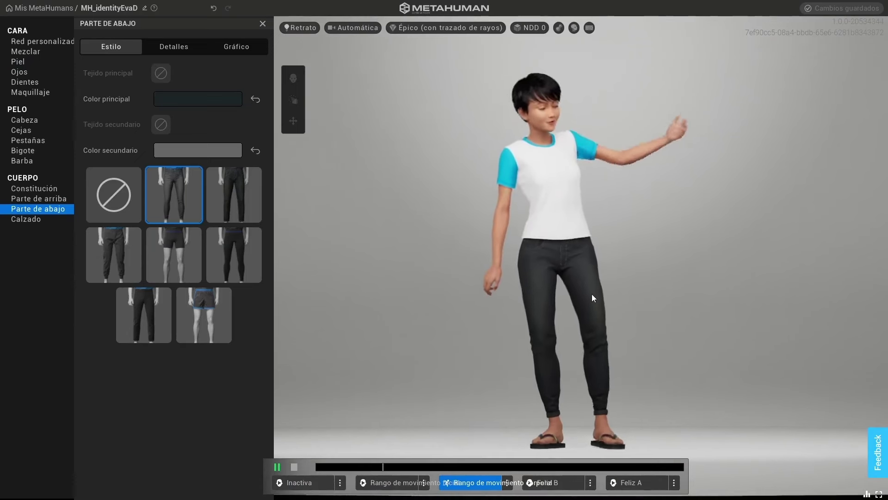
pyautogui.click(299, 27)
# Try Linterna roja, then apply GR22: azotea lighting with light rotation 56,5.
pyautogui.click(310, 203)
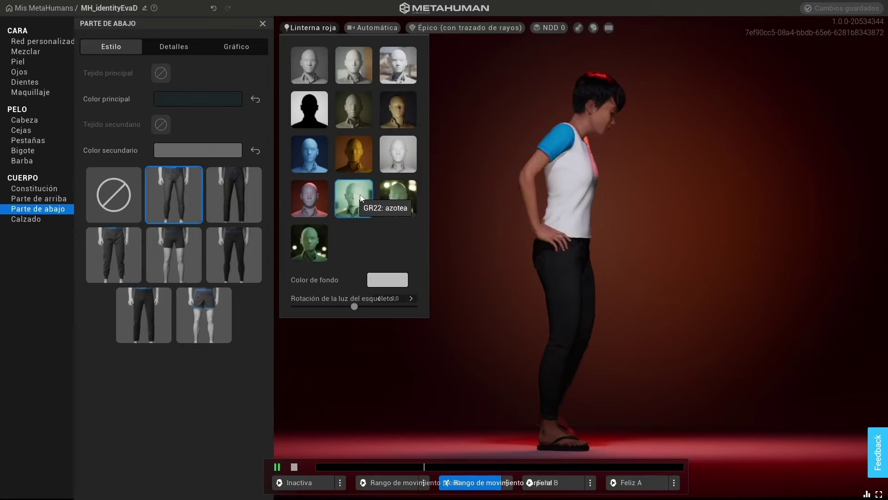
pyautogui.click(346, 207)
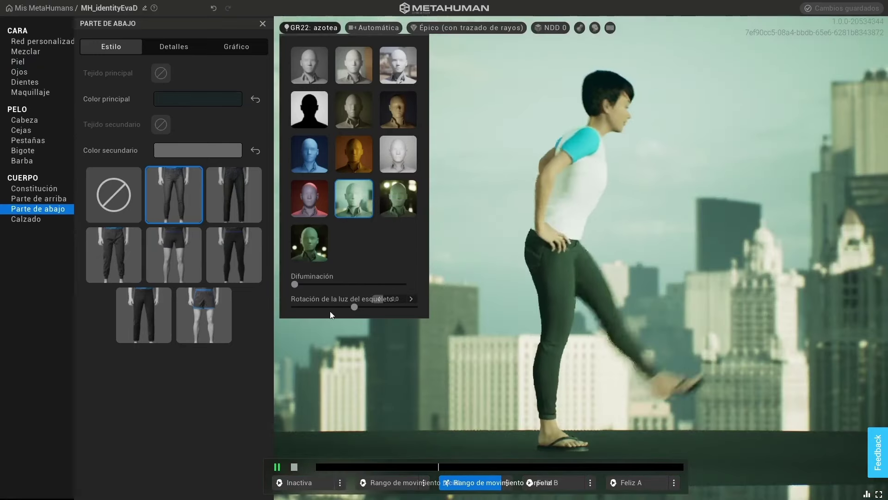
pyautogui.moveTo(354, 306); pyautogui.dragTo(362, 307)
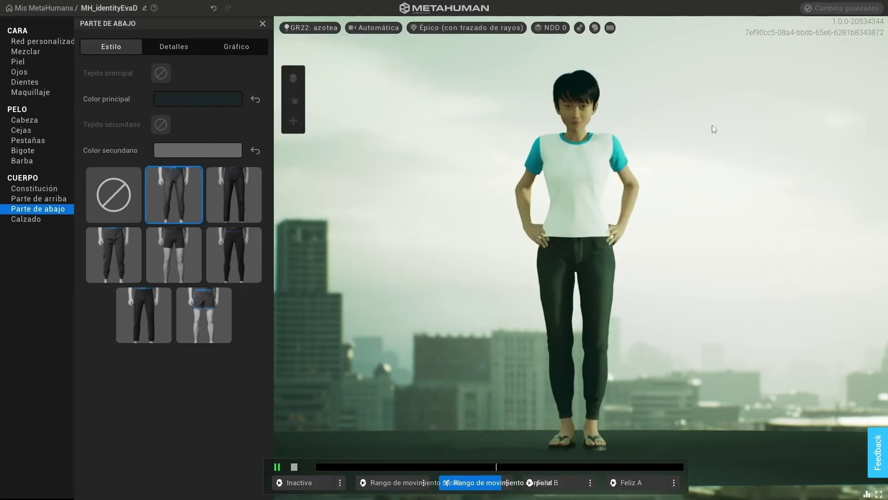
# Play Feliz A, then swap Feliz B for Triste A and then Rabia A.
pyautogui.click(616, 483)
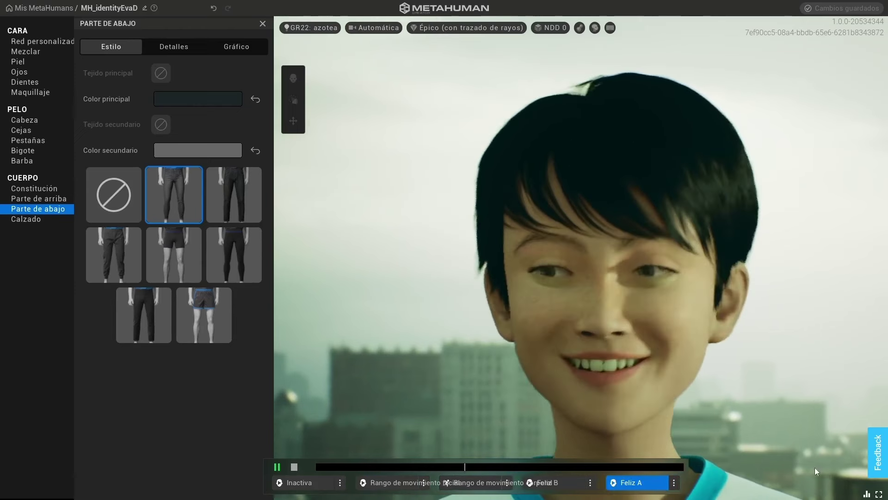
pyautogui.click(590, 483)
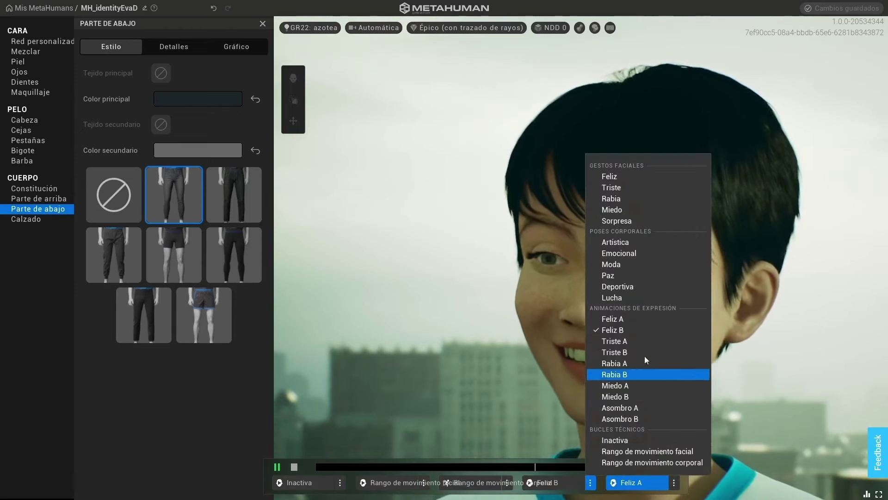
pyautogui.click(615, 340)
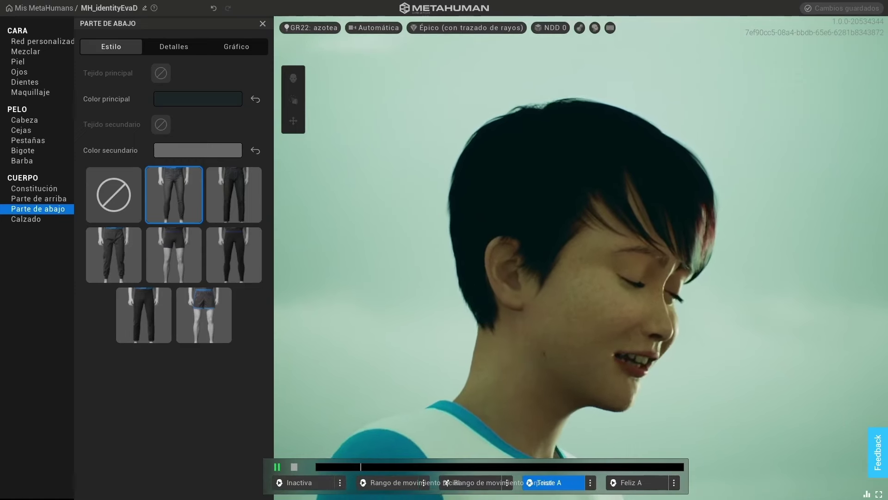
pyautogui.click(590, 483)
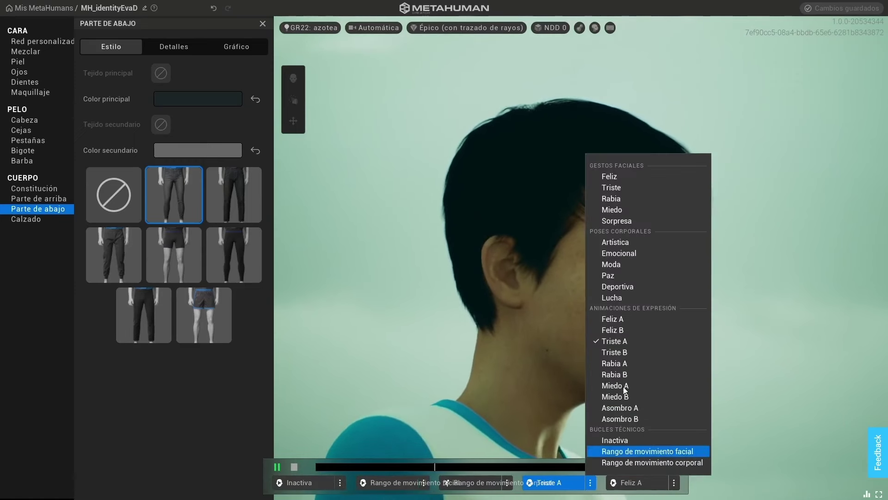
pyautogui.click(647, 364)
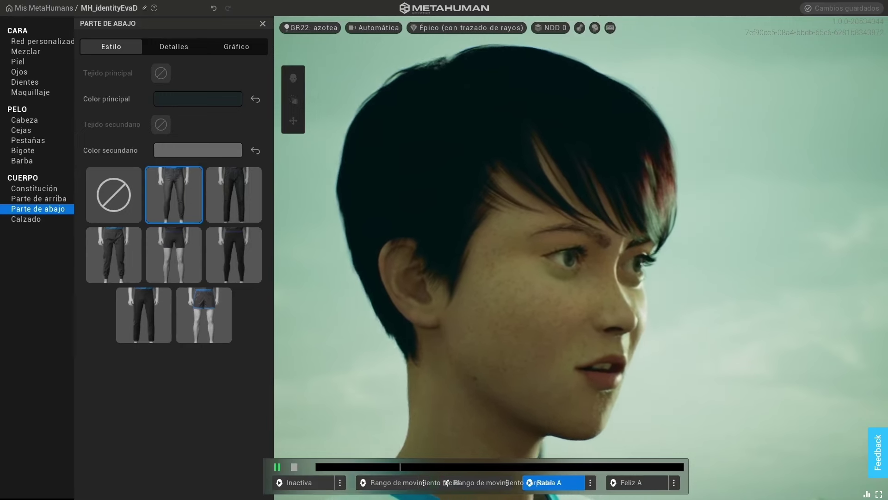
pyautogui.click(674, 482)
# Swap the Feliz A preview animation for Miedo B.
pyautogui.click(719, 396)
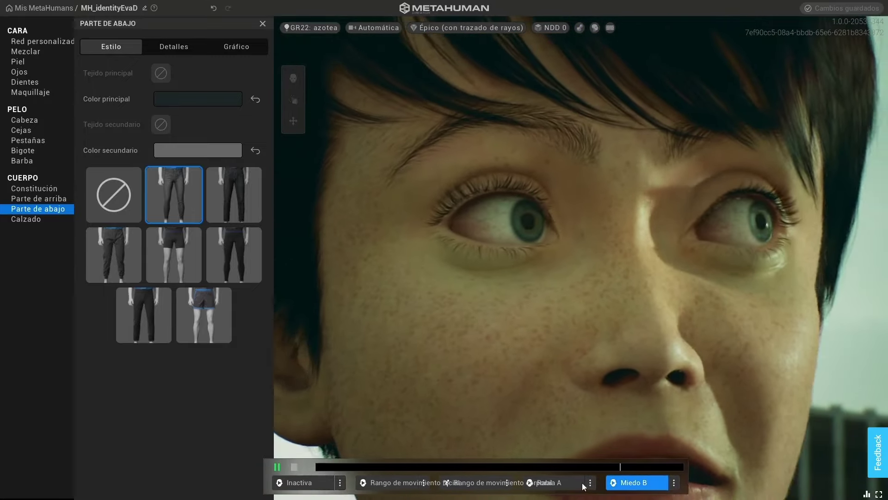
pyautogui.click(589, 482)
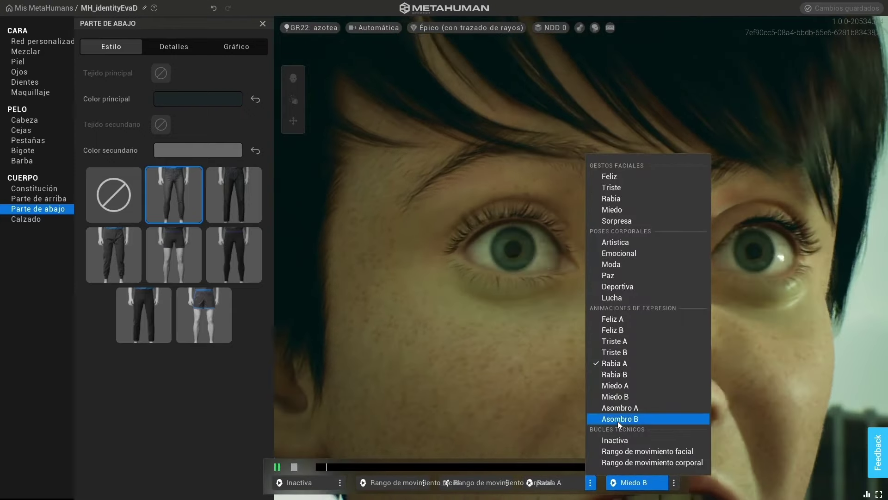
# Swap Rabia A for Asombro B and let it play.
pyautogui.click(618, 420)
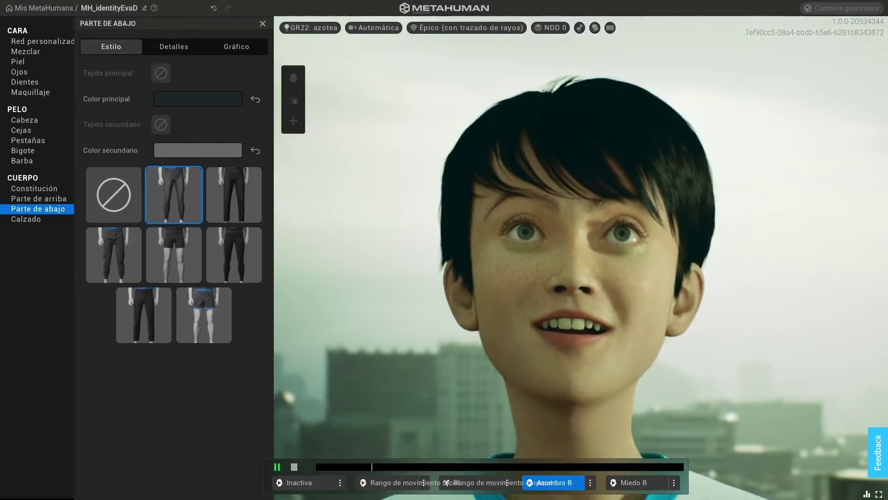